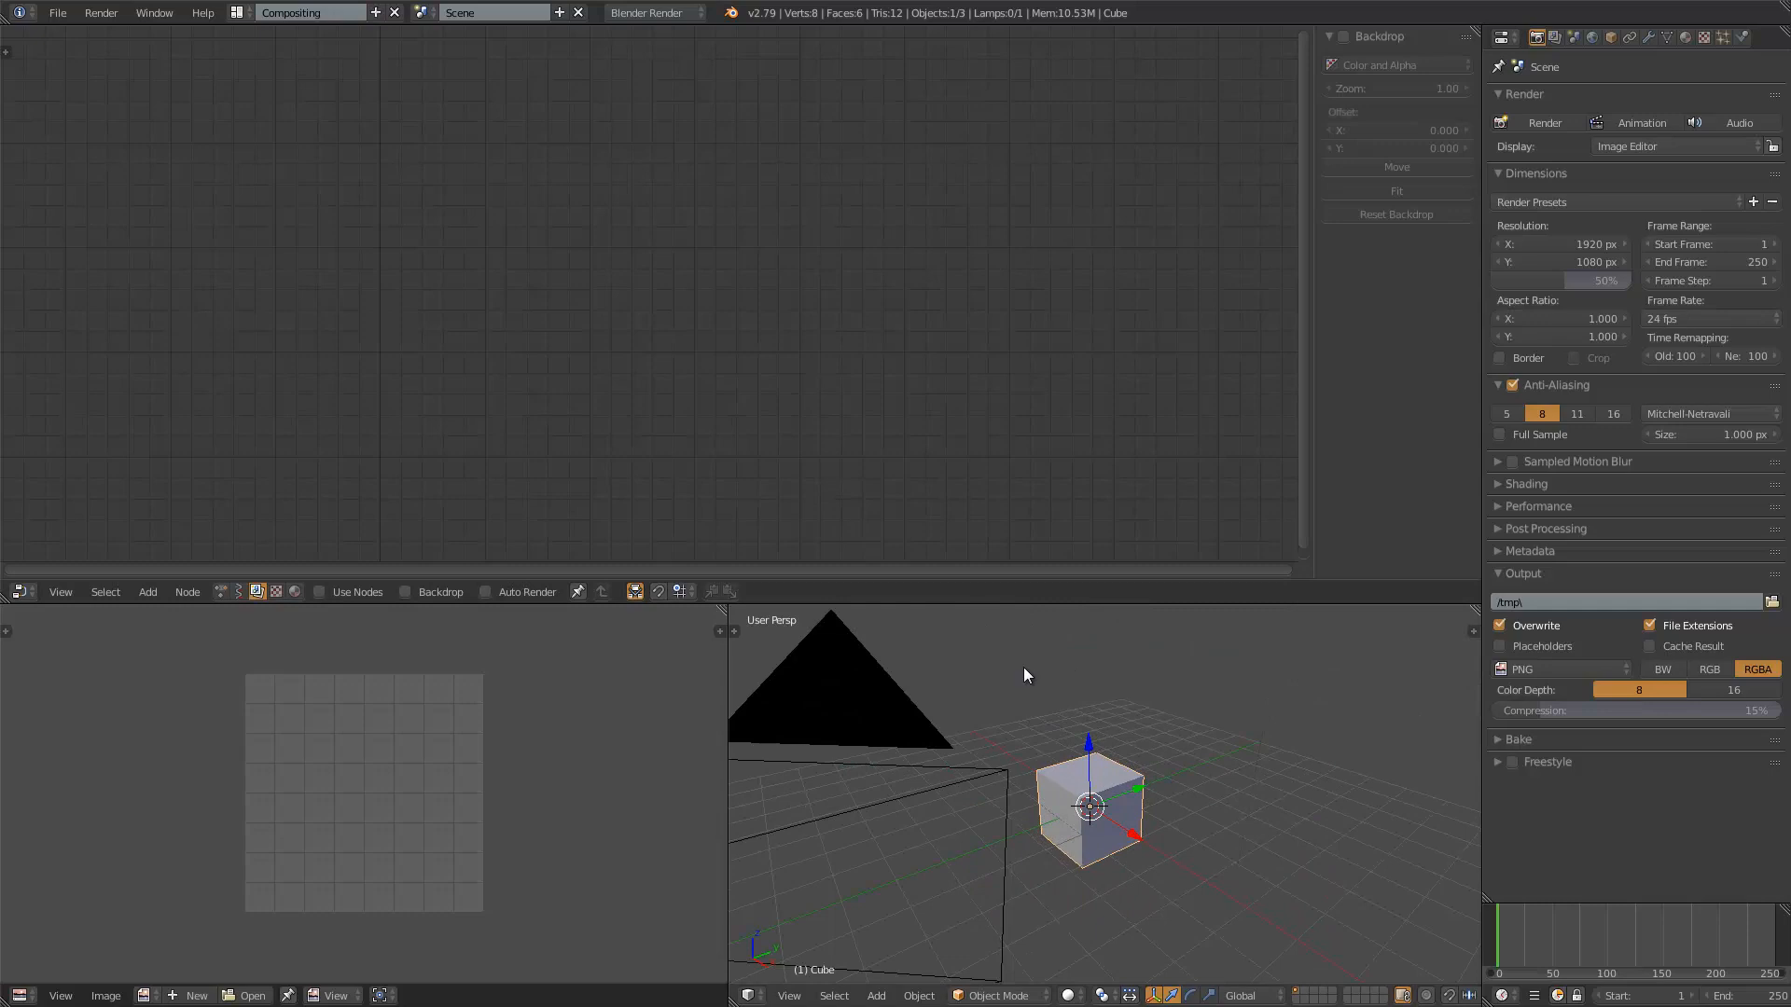
- Merge the image editor area into the 3D viewport and delete all objects in the scene
middle_drag(1119, 716, 1015, 780)
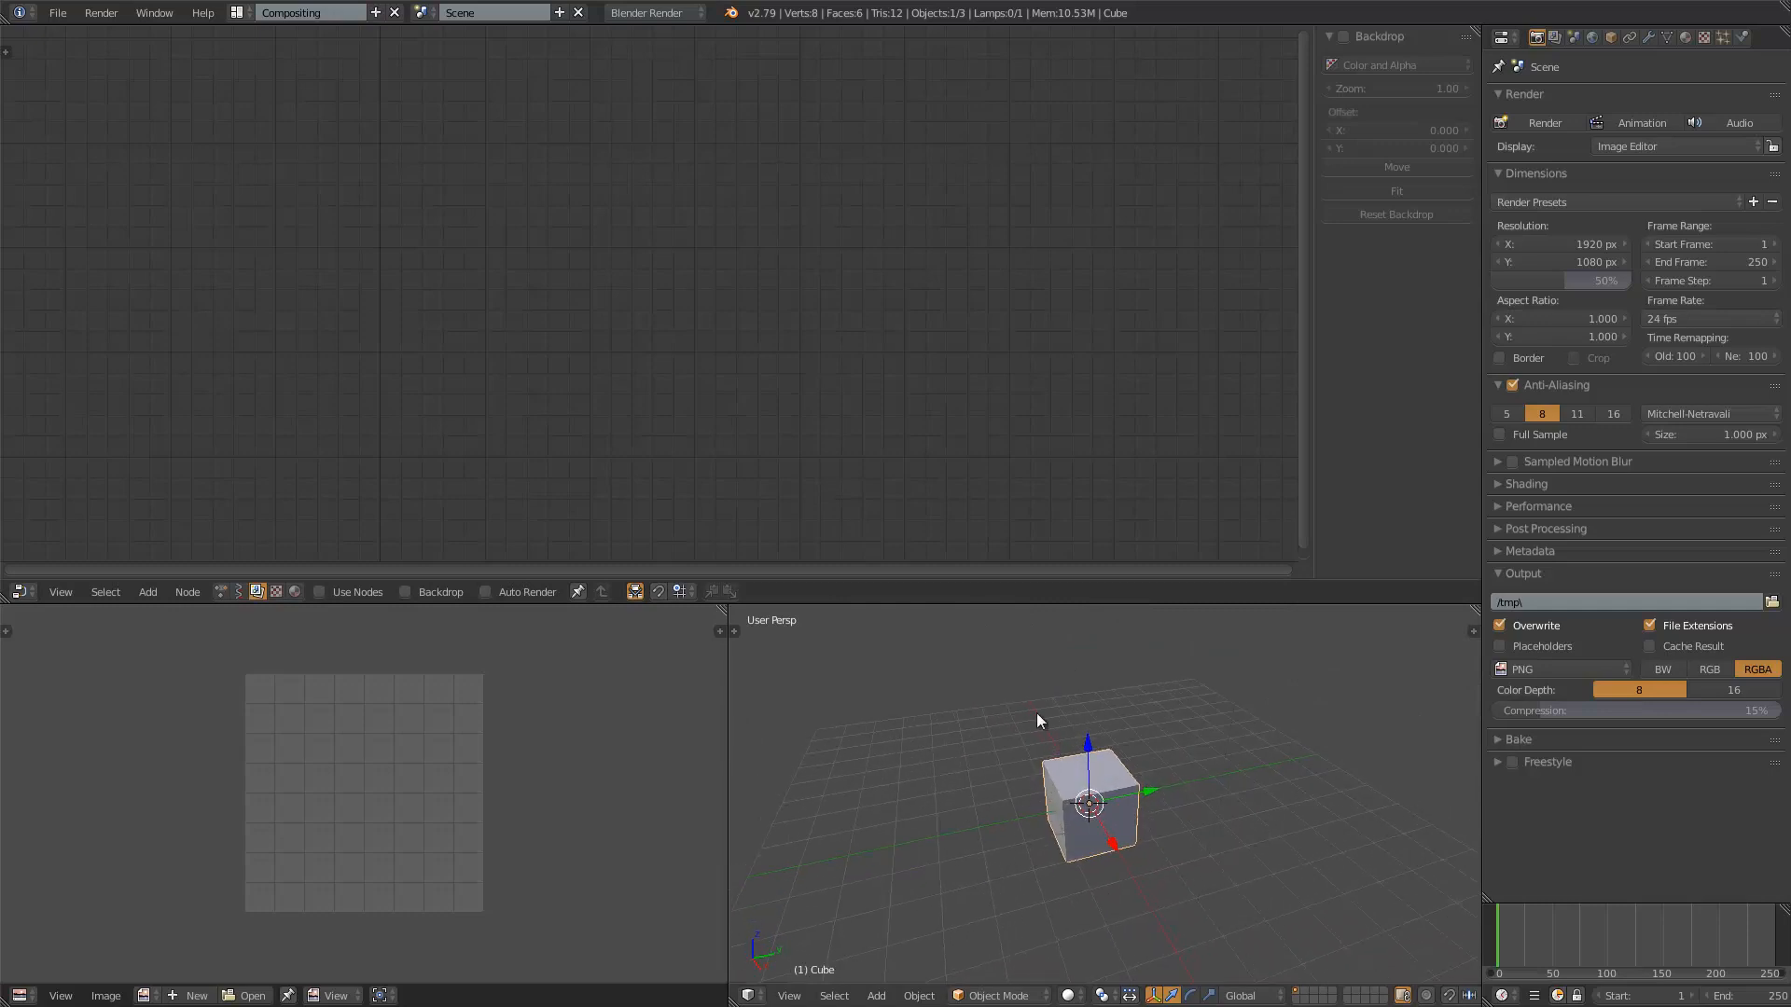
middle_drag(1111, 732, 1007, 670)
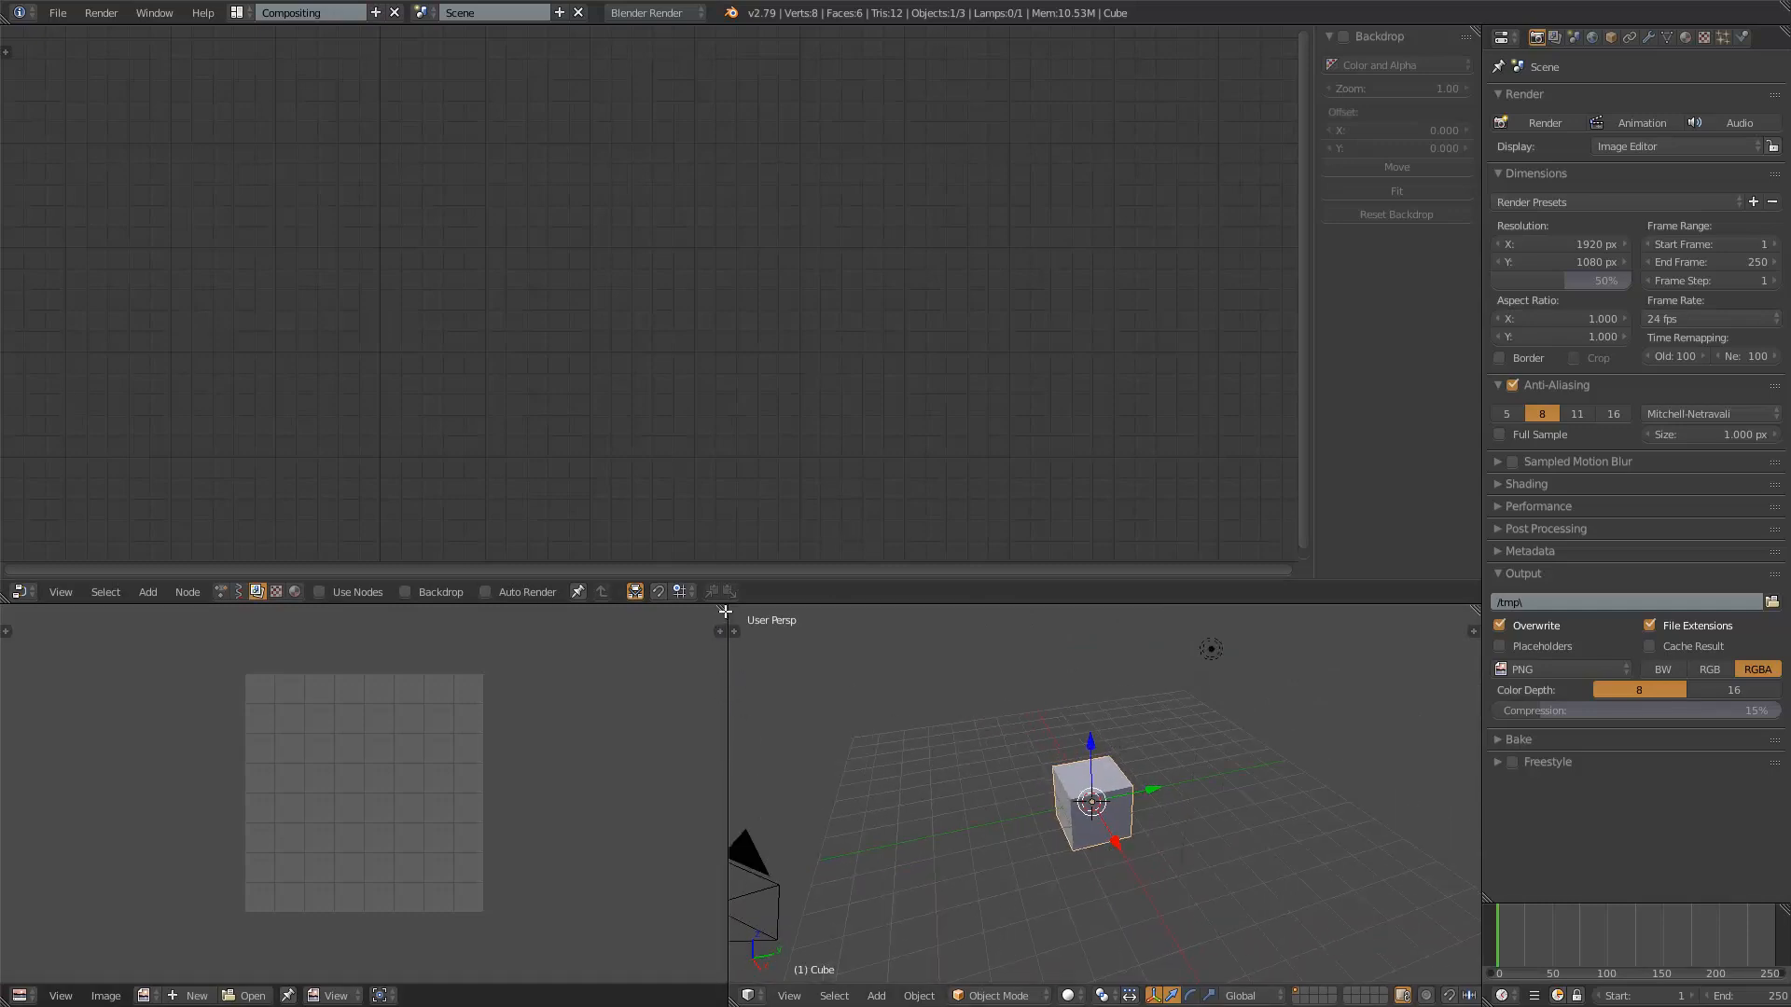
drag(724, 611, 641, 621)
key(a)
key(a)
key(x)
click(774, 694)
middle_drag(774, 693, 680, 713)
scroll(679, 712, up, 3)
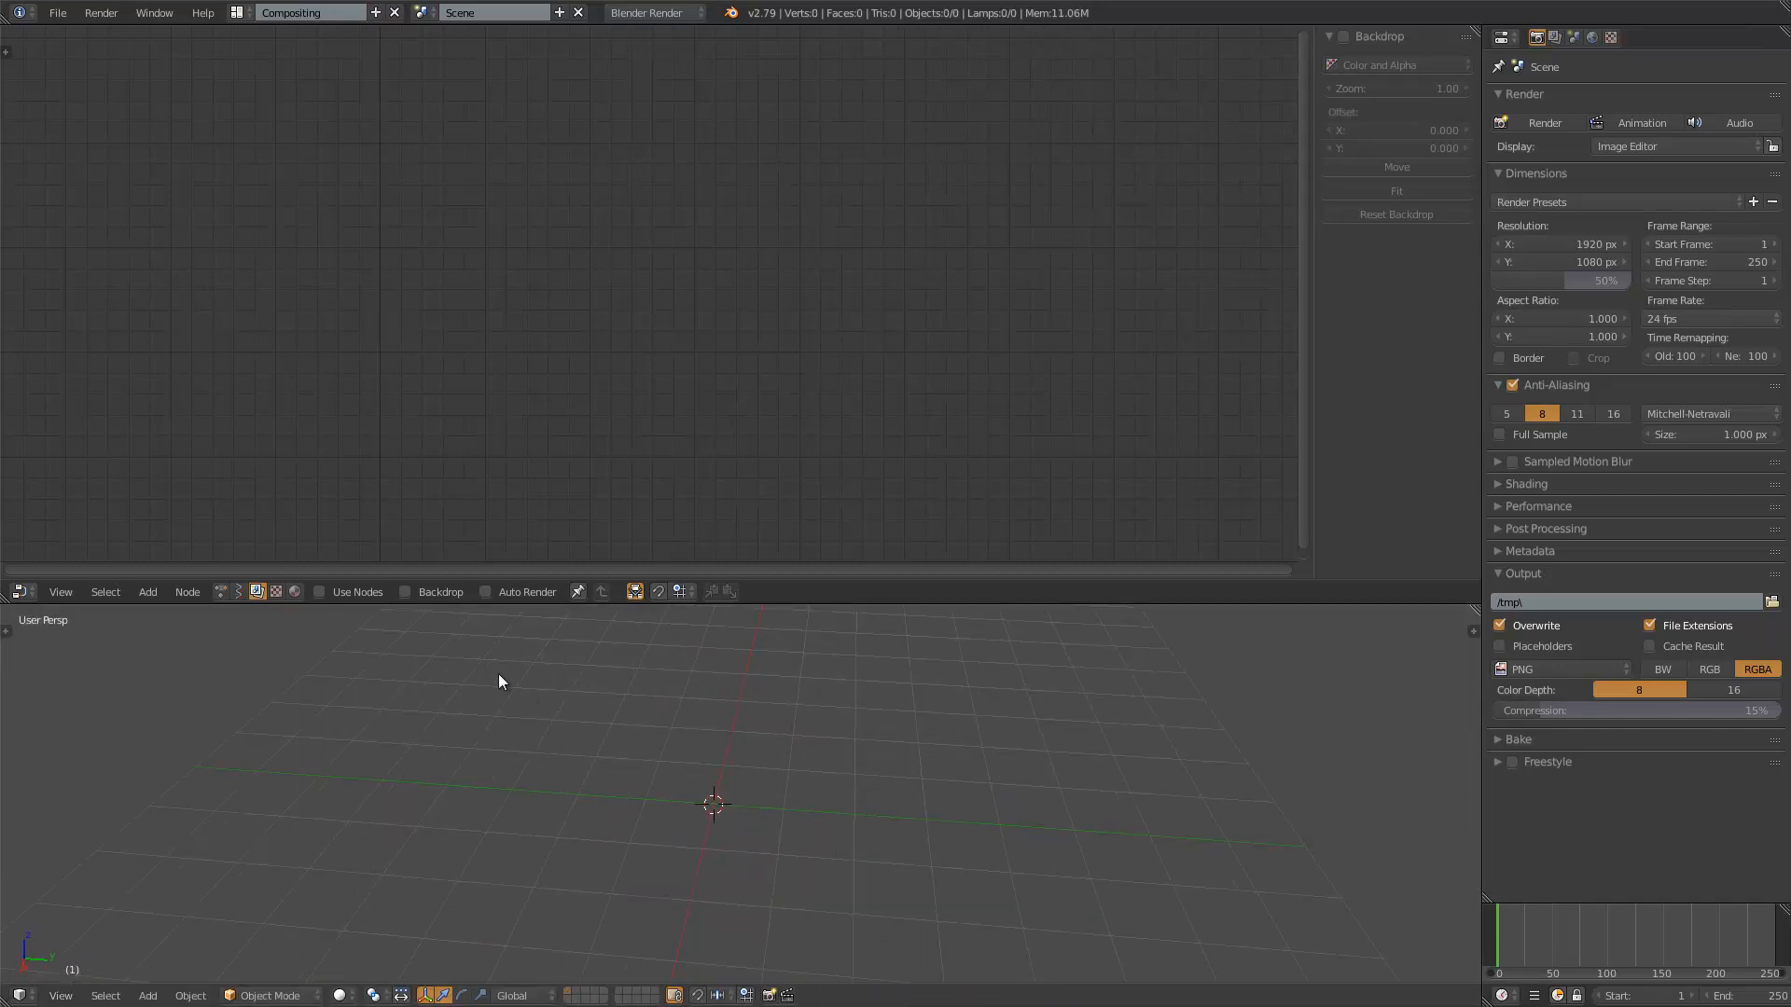
- Create a new Sverchok node tree and add a Circle node to it
click(238, 593)
click(425, 591)
key(shift+a)
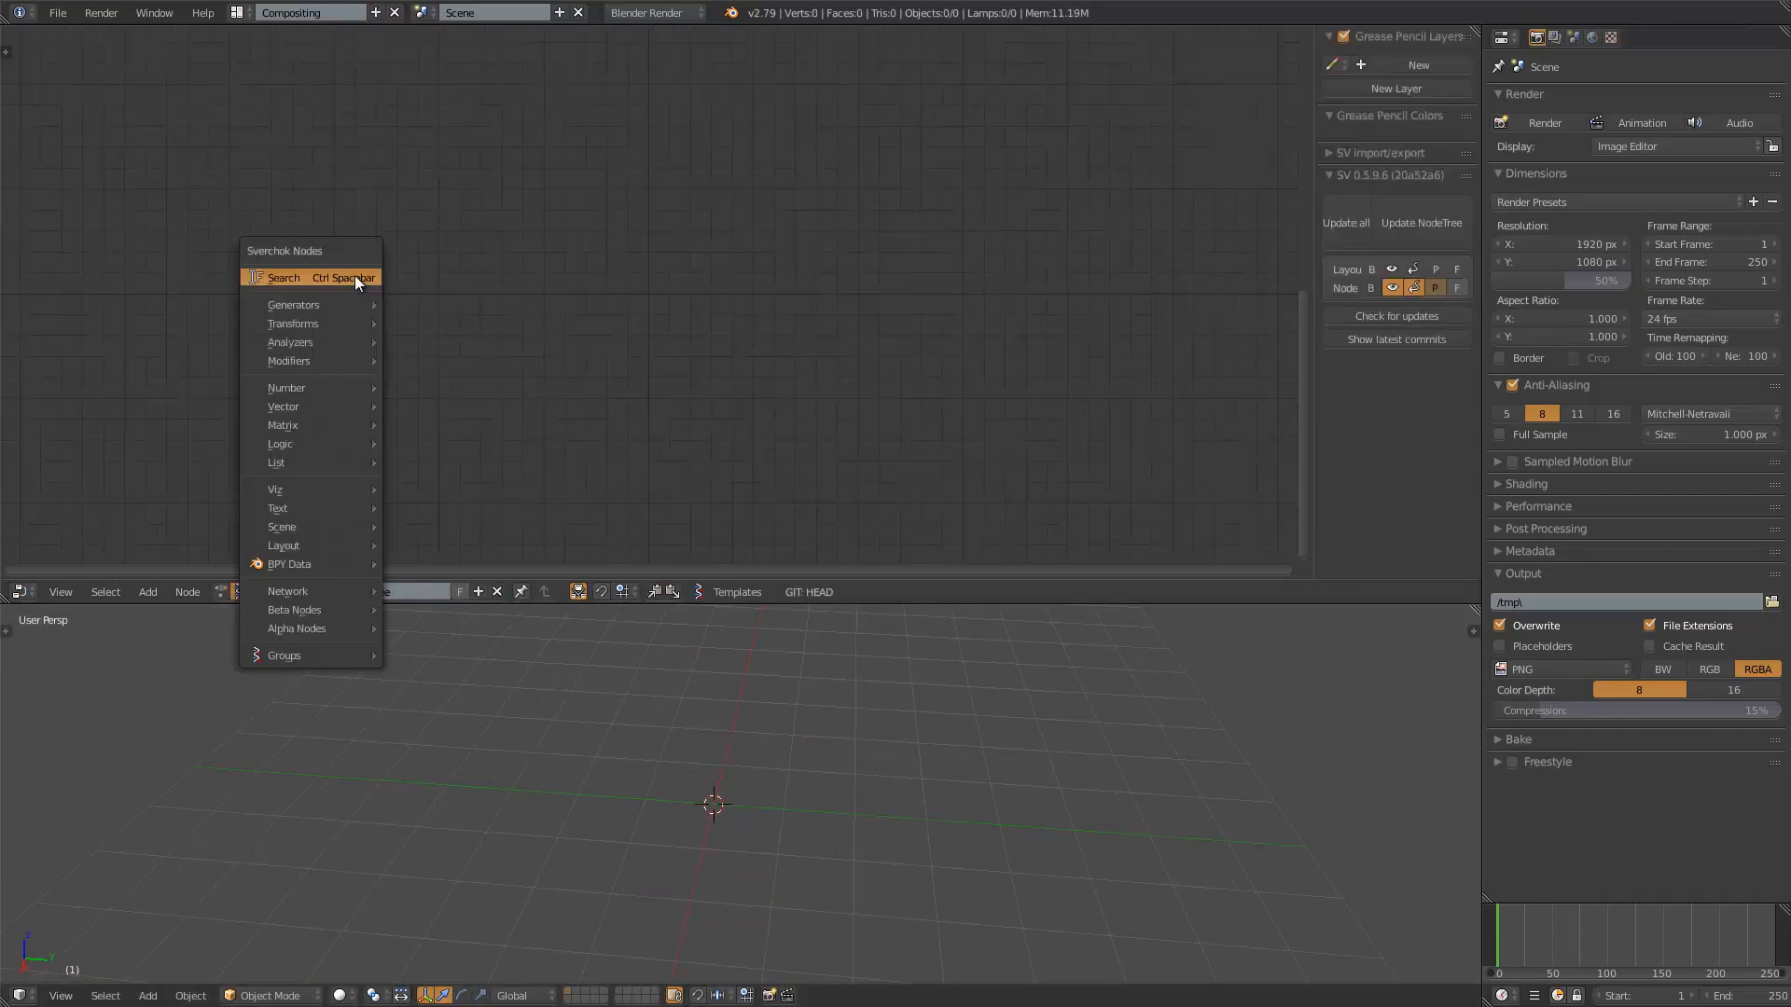
click(353, 276)
text(circle)
key(Return)
click(353, 276)
- Add a Split Edges node beside the Circle node
key(shift+a)
click(673, 280)
text(split)
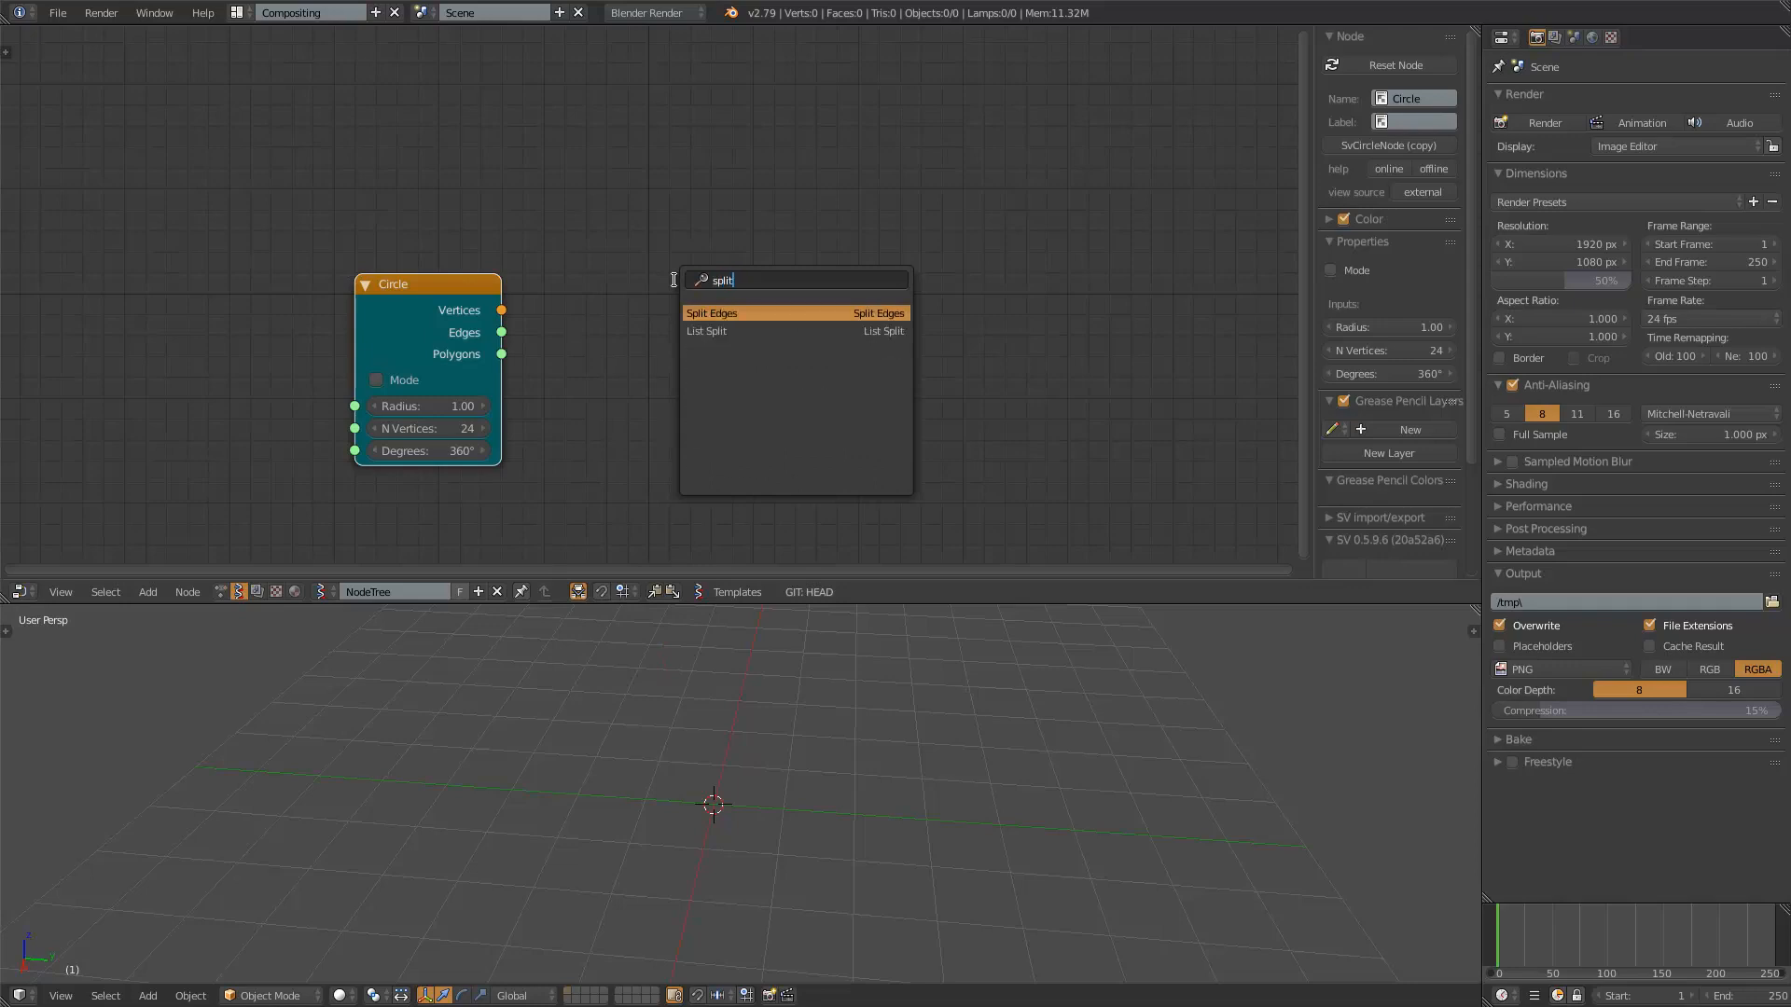
key(Return)
click(674, 278)
scroll(417, 287, up, 2)
middle_drag(720, 277, 591, 263)
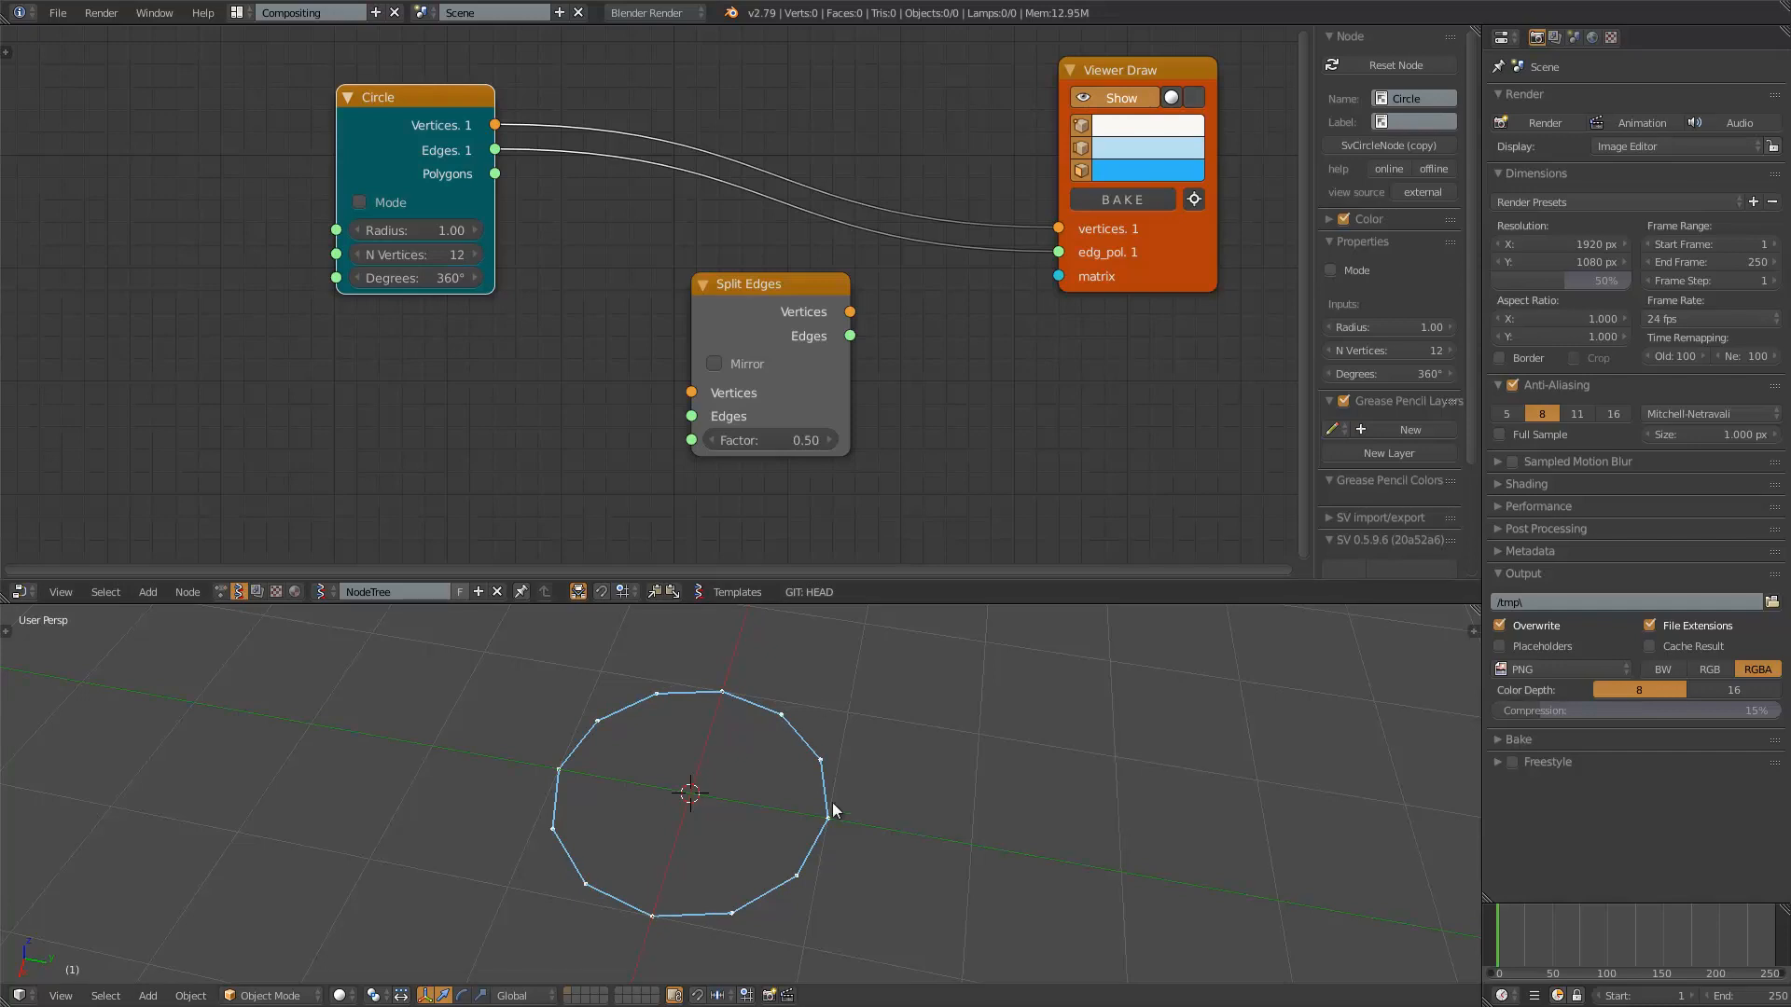
- Set the Circle node's number of vertices to 6
middle_drag(832, 803, 827, 793)
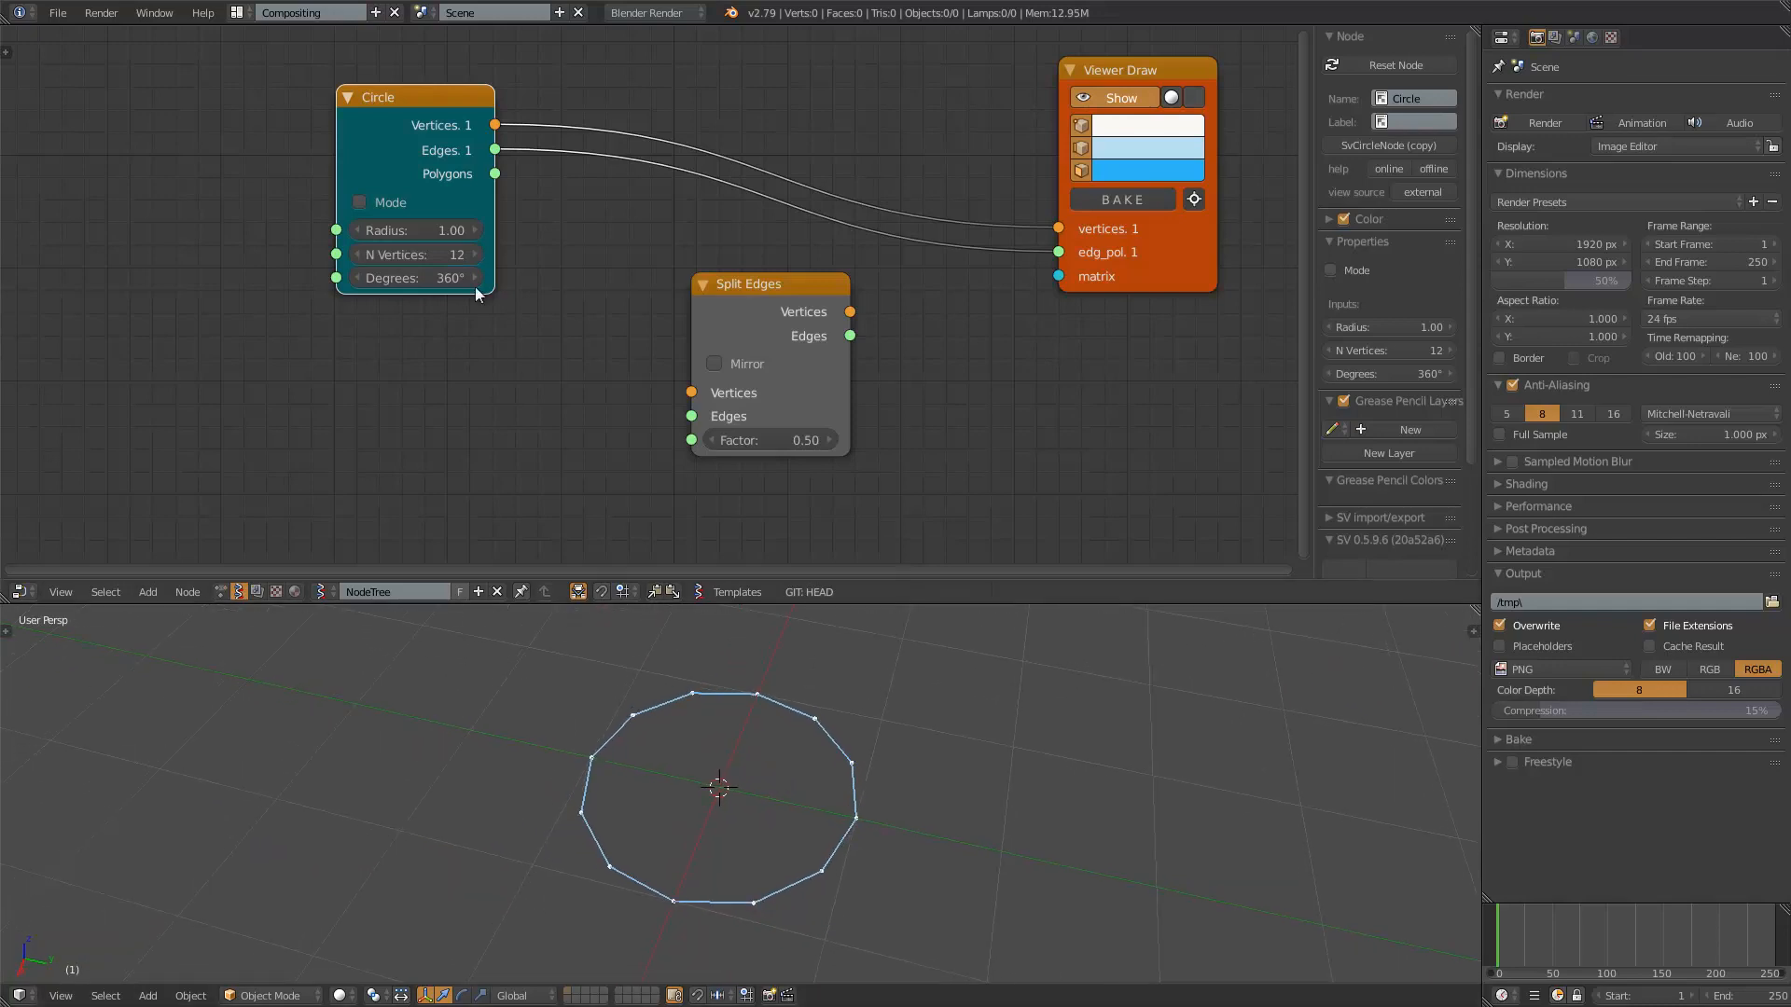
click(438, 256)
text(6)
key(Return)
middle_drag(793, 803, 734, 507)
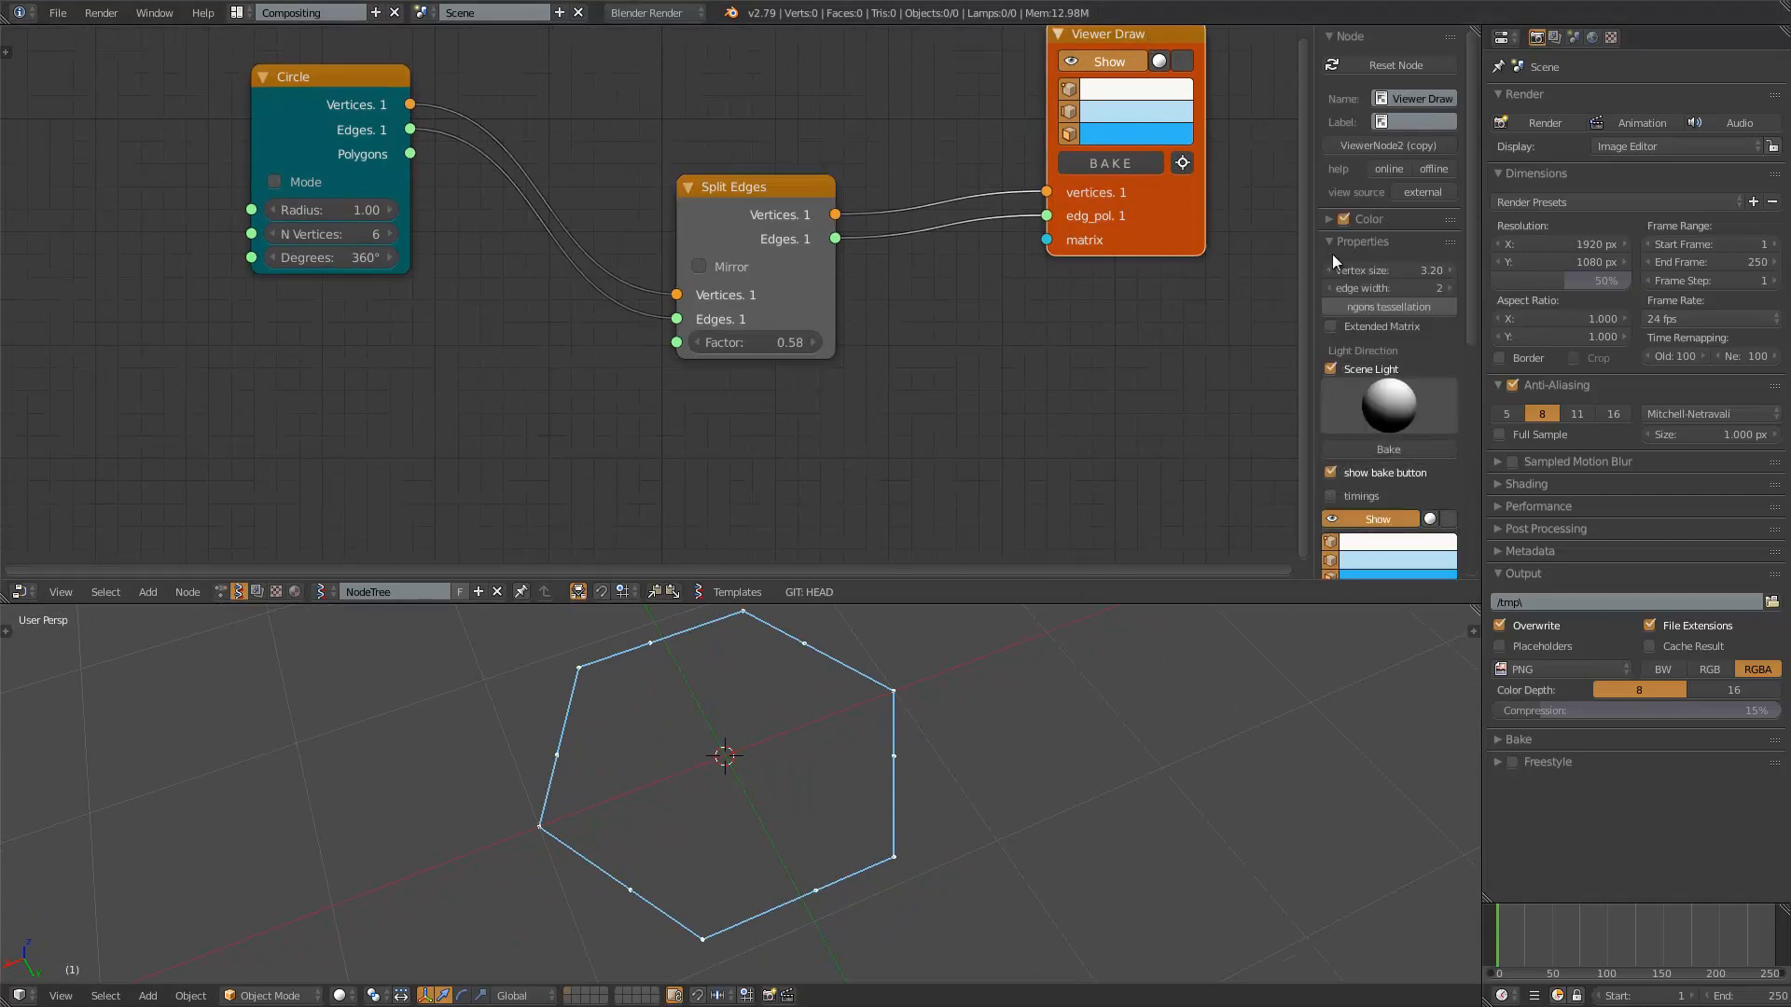
- Set the Viewer Draw node's vertex size to 10 and its vertex colour to yellow
drag(1389, 268, 1274, 847)
middle_drag(1274, 854, 909, 785)
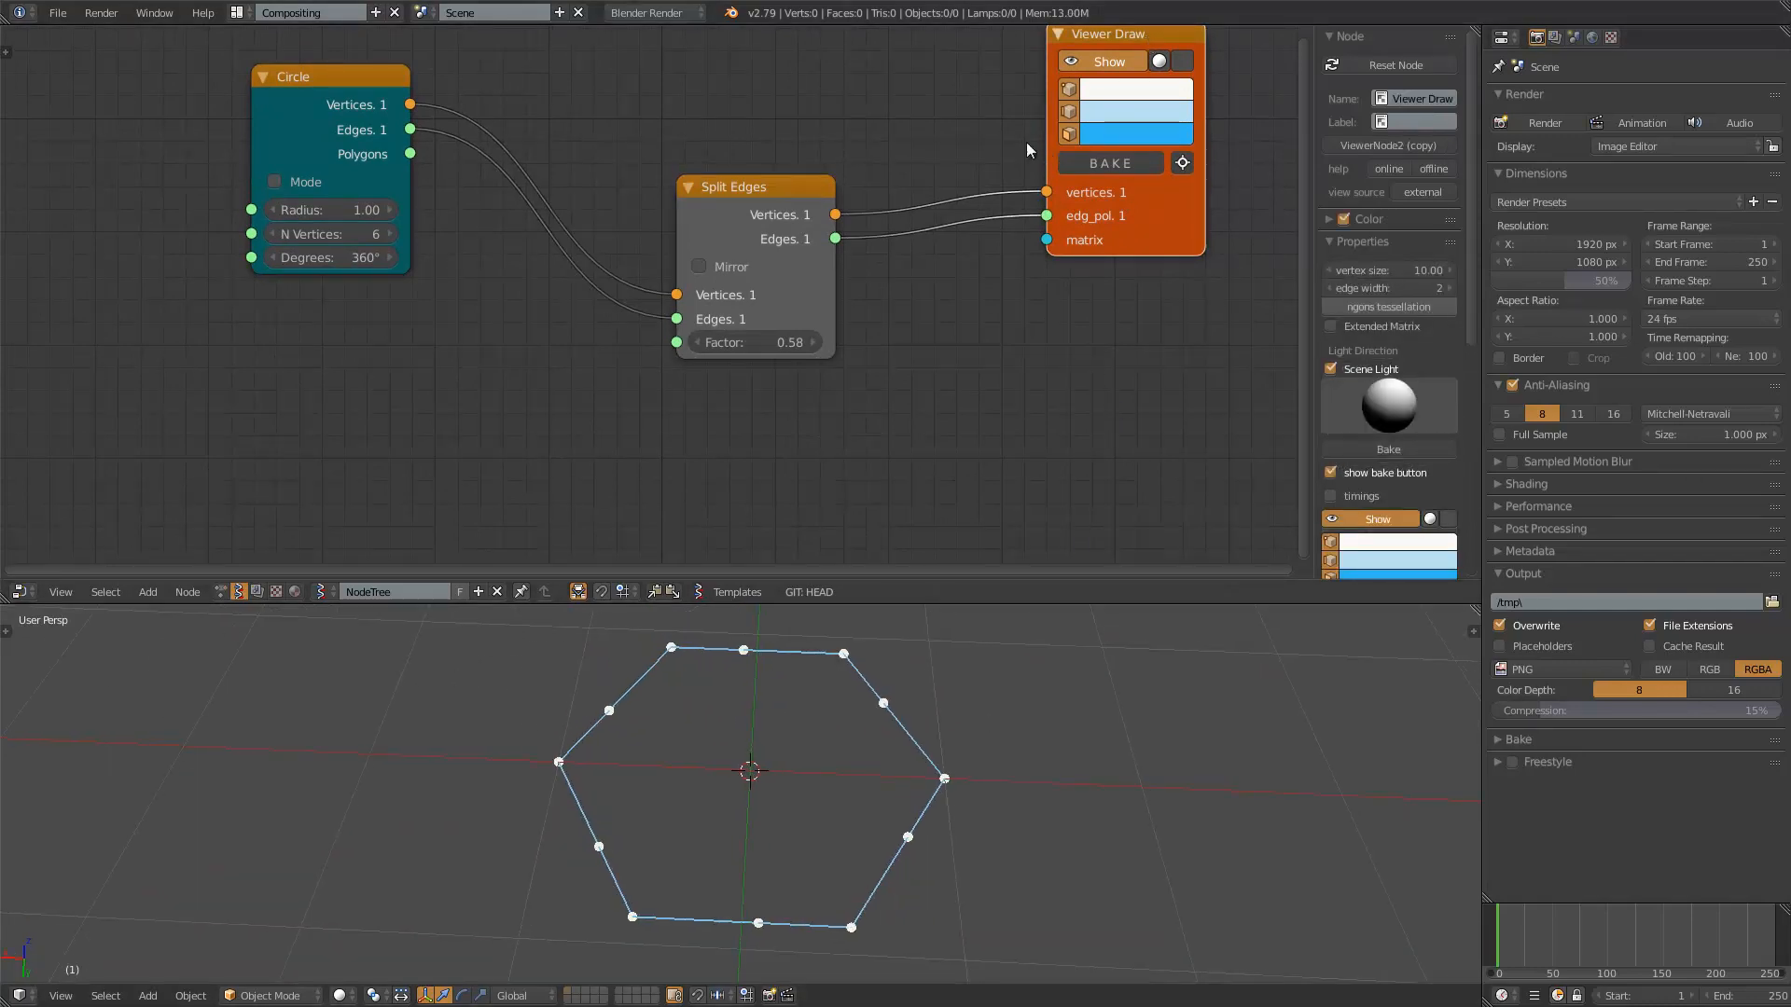
click(1100, 90)
drag(1160, 178, 1116, 241)
- Try the Split Edges node's Mirror option on and off with different factor values around 0.5
click(698, 266)
mouse_move(780, 340)
mouse_down()
mouse_move(677, 347)
mouse_move(751, 345)
mouse_up()
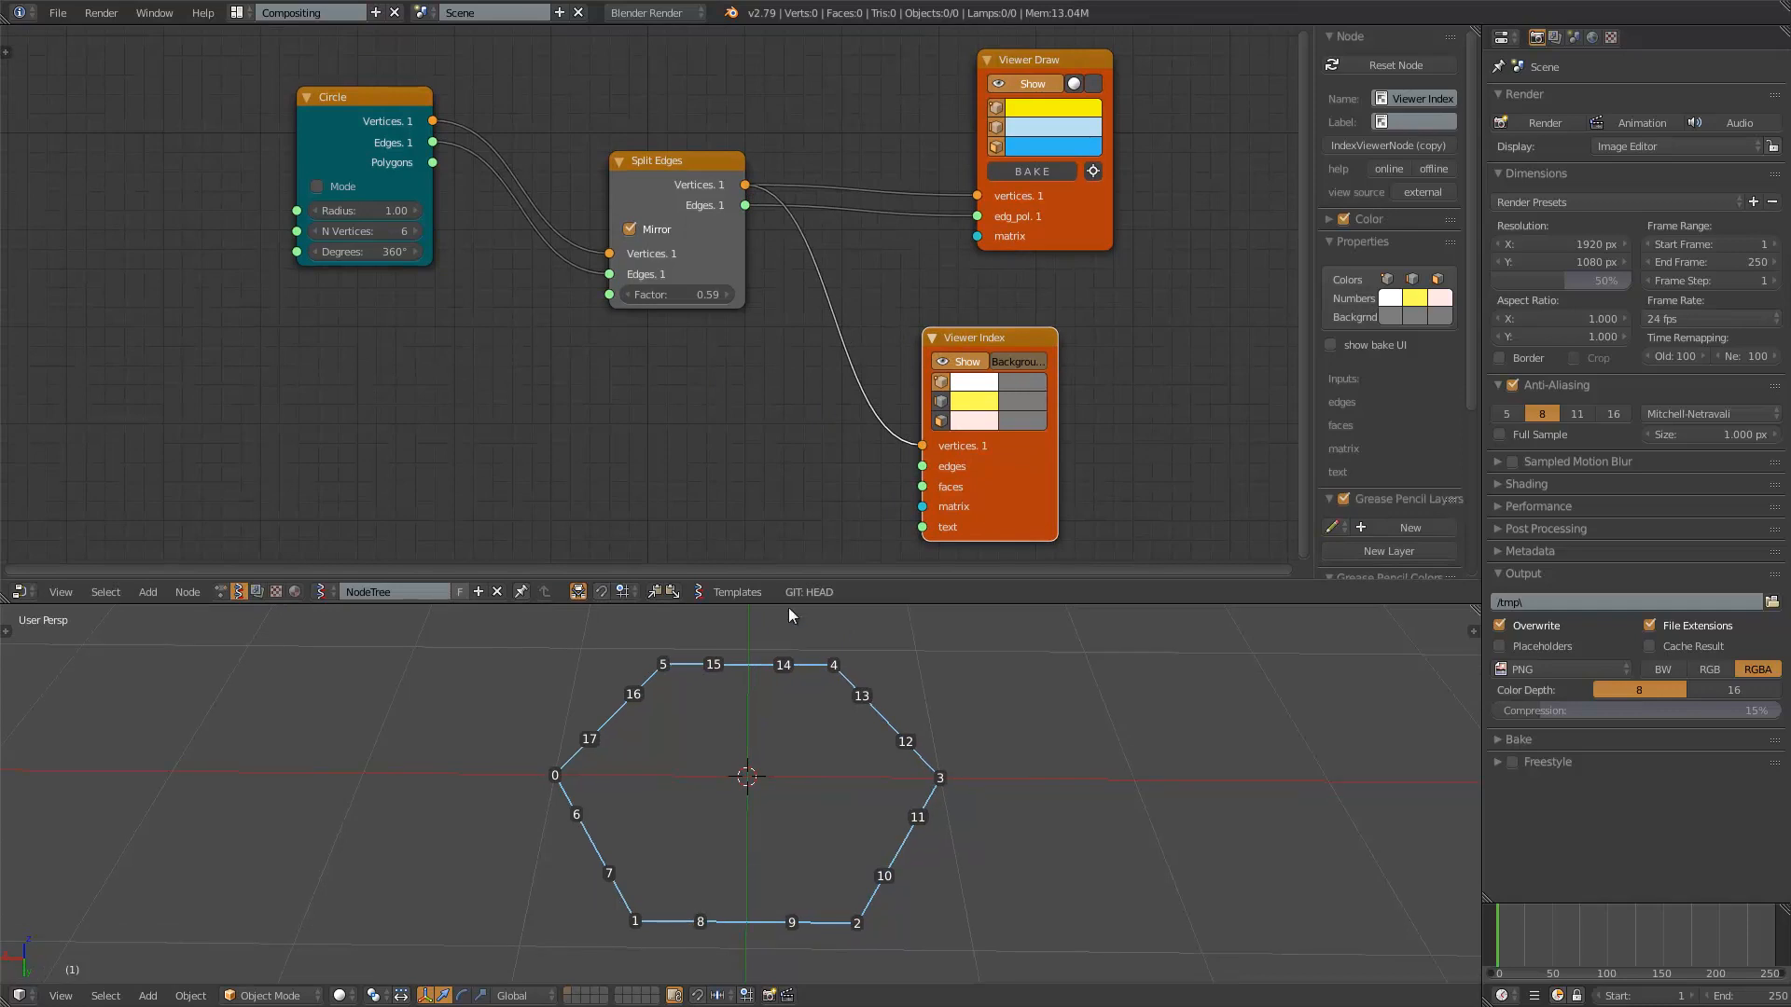
drag(679, 293, 669, 255)
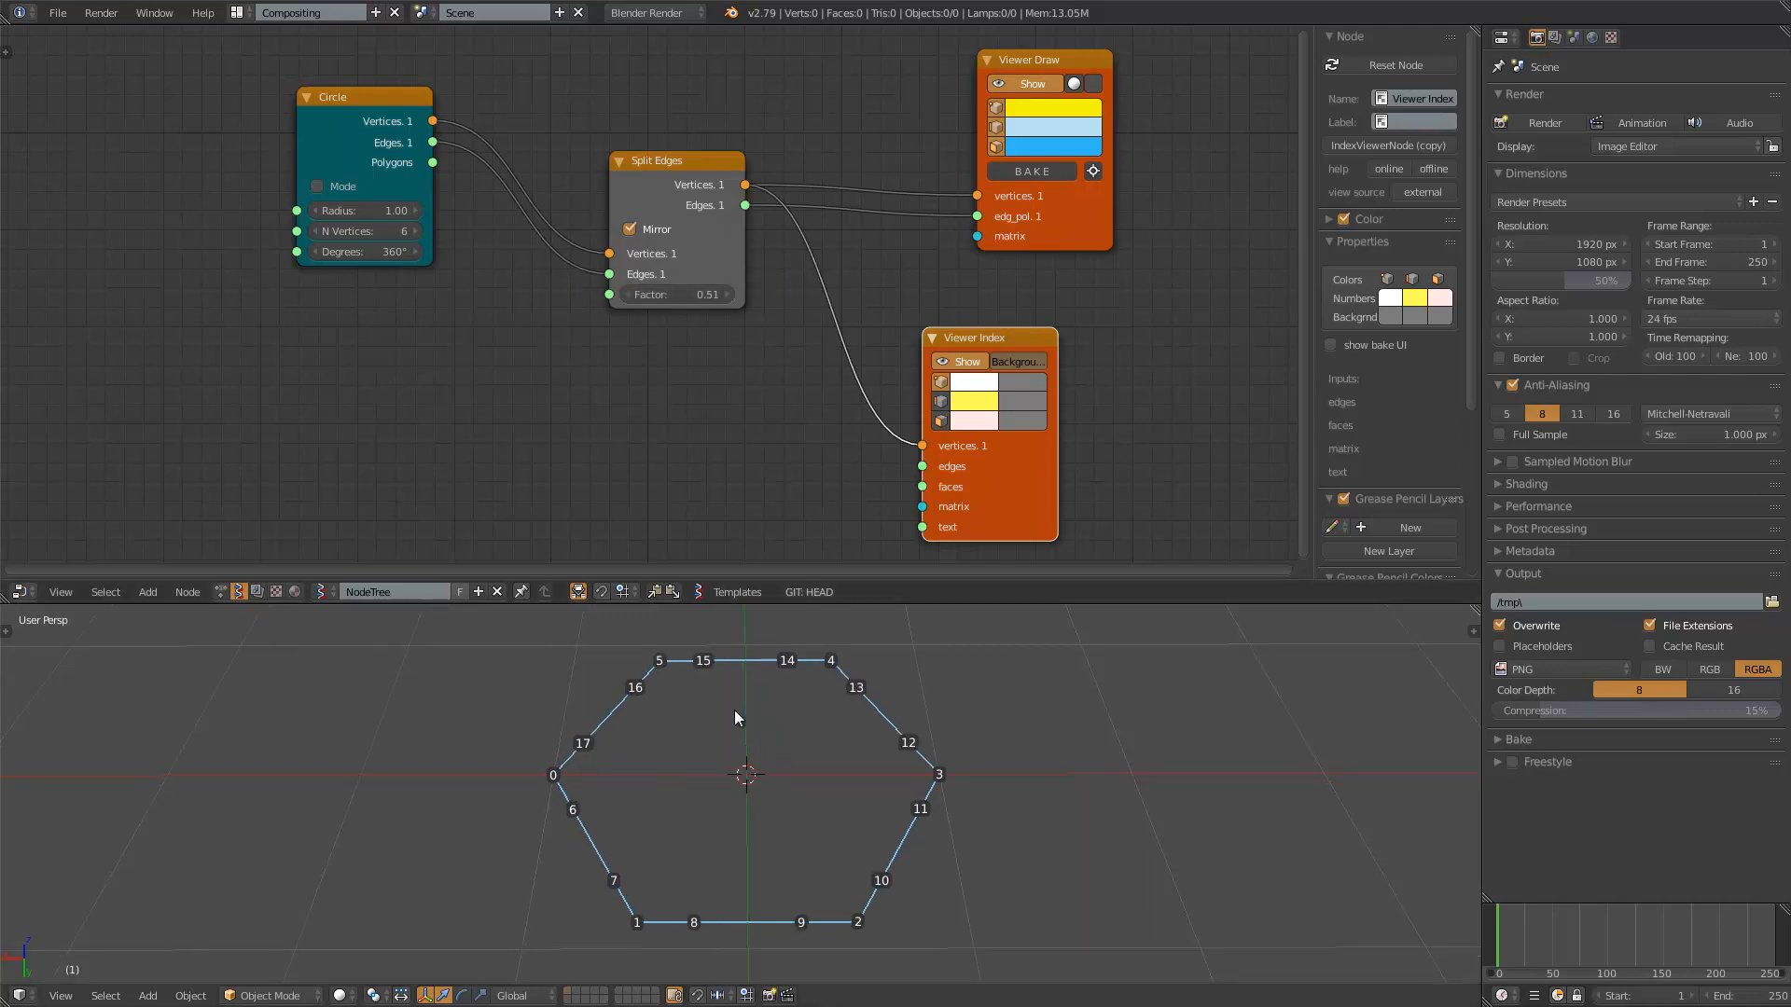
click(655, 231)
drag(686, 295, 669, 254)
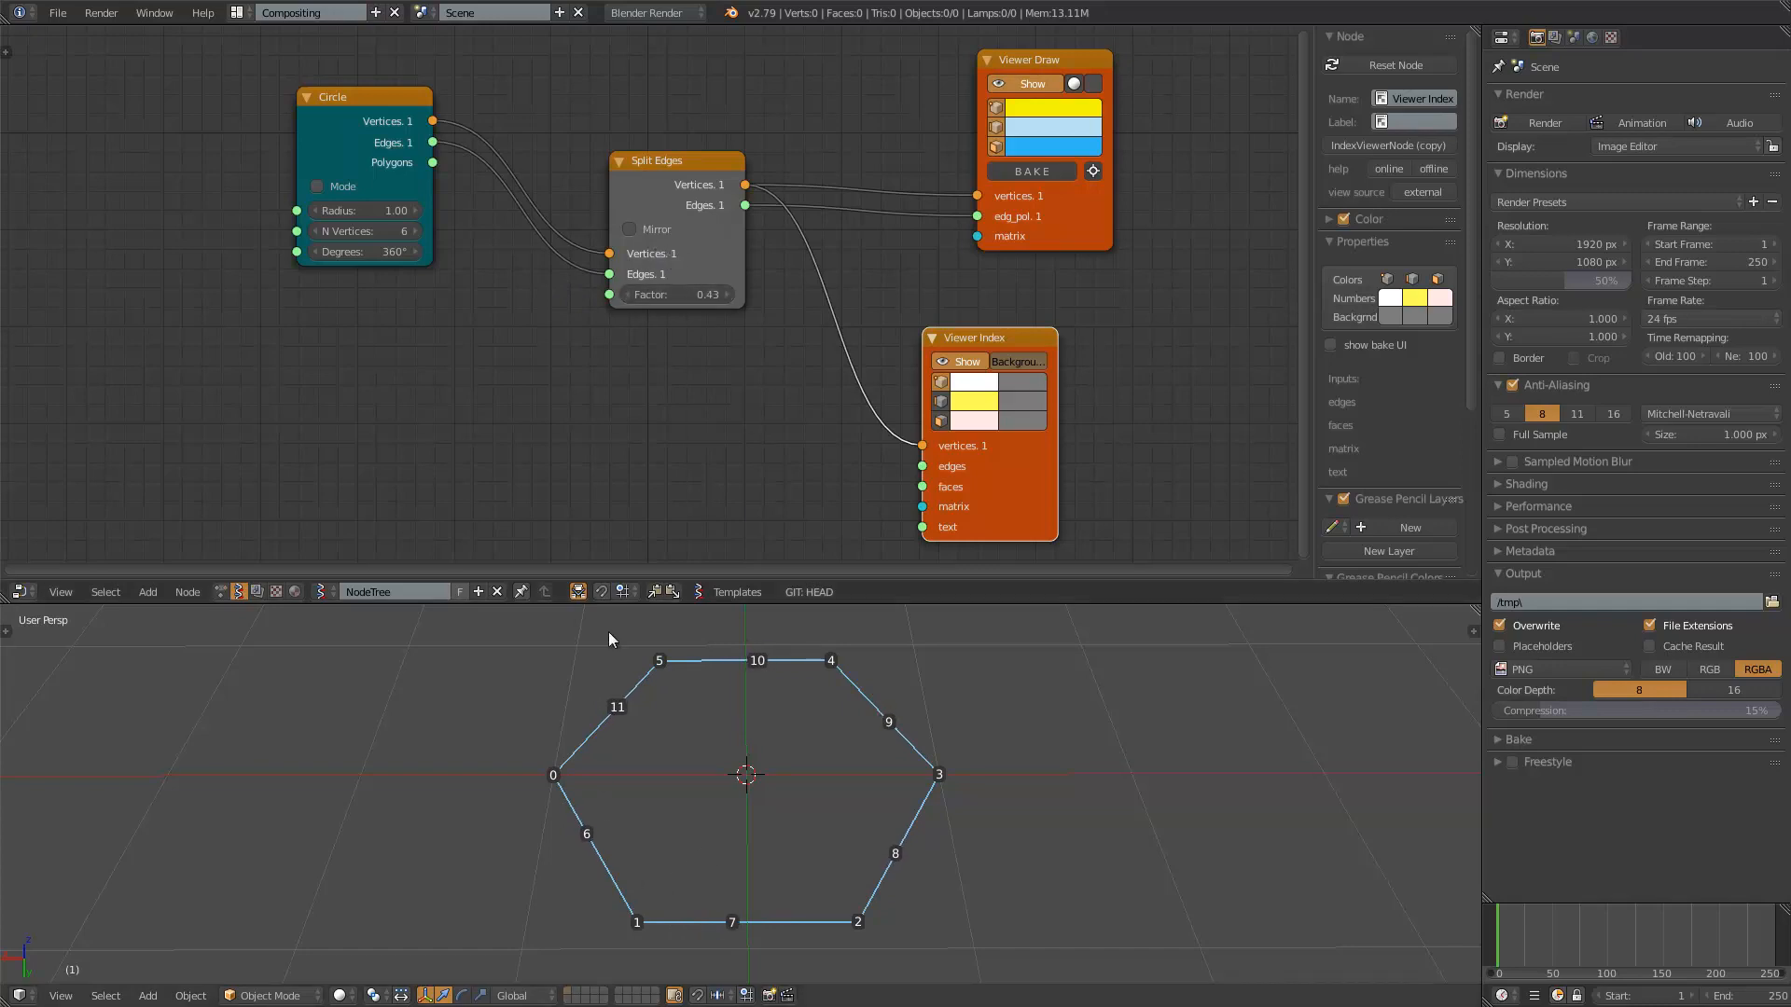
click(343, 227)
click(412, 231)
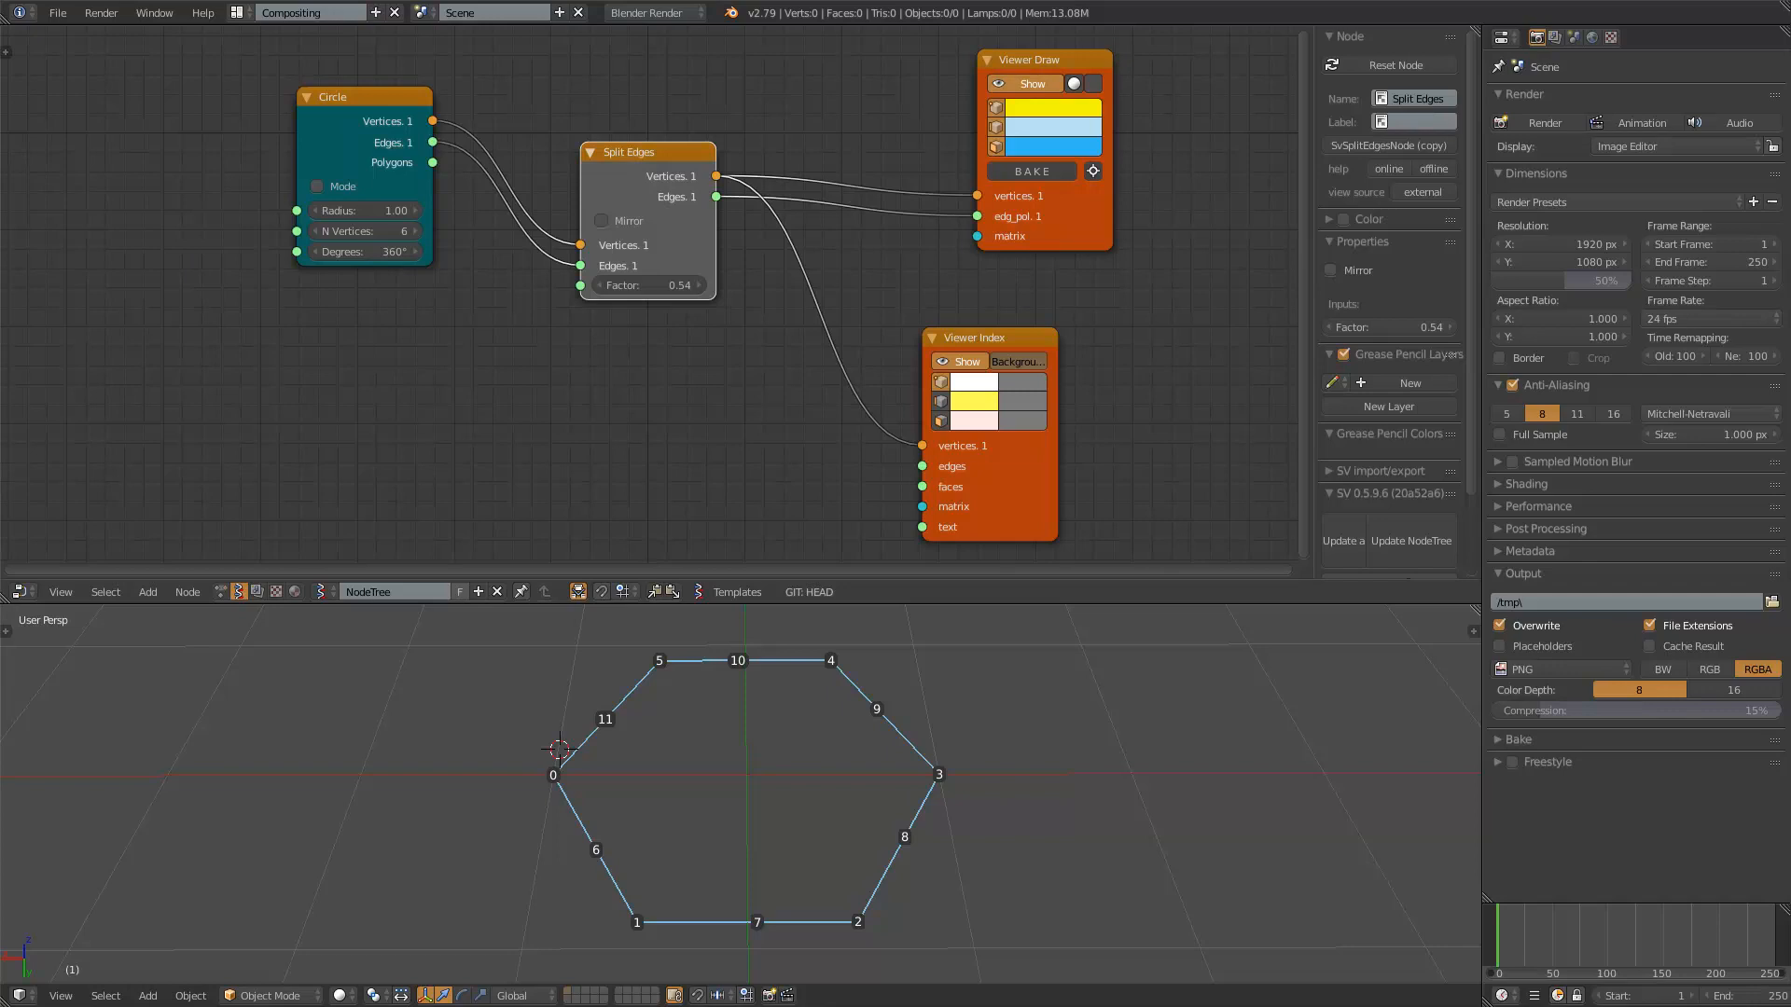
- Spread the Circle and Split Edges nodes apart from the Viewer Draw and Viewer Index nodes to make room between them
drag(980, 338, 998, 306)
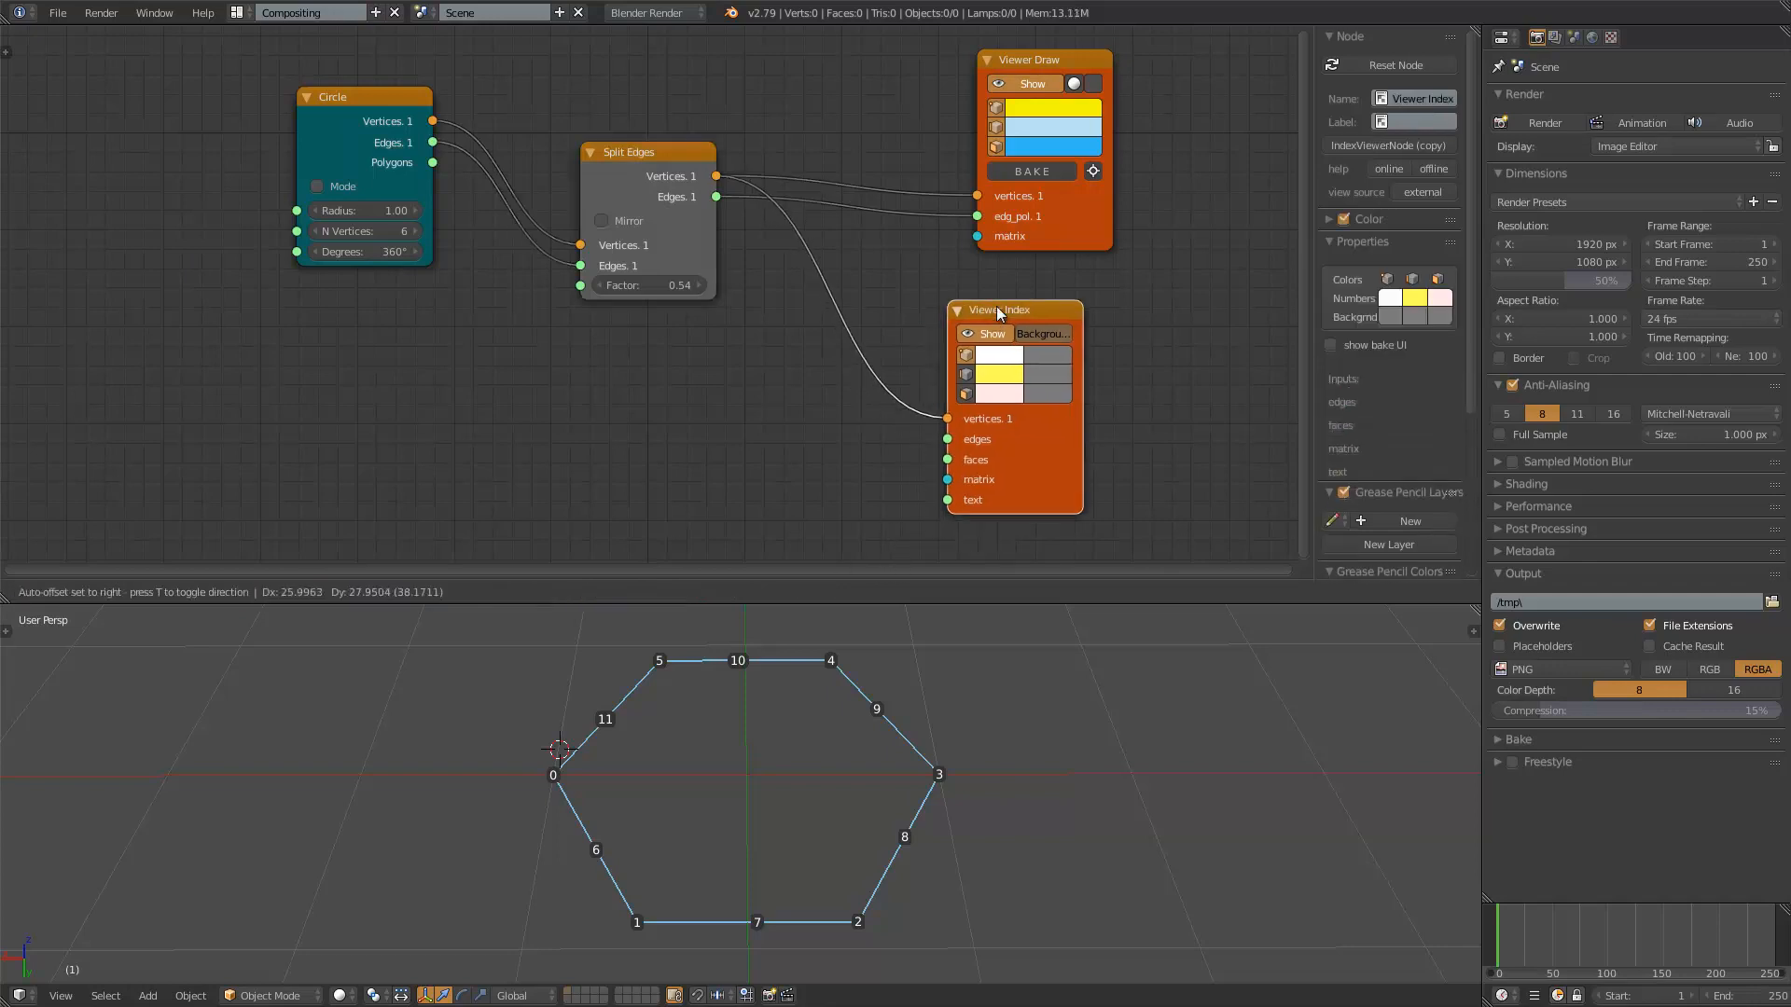
drag(1066, 221, 1020, 224)
middle_drag(918, 265, 931, 263)
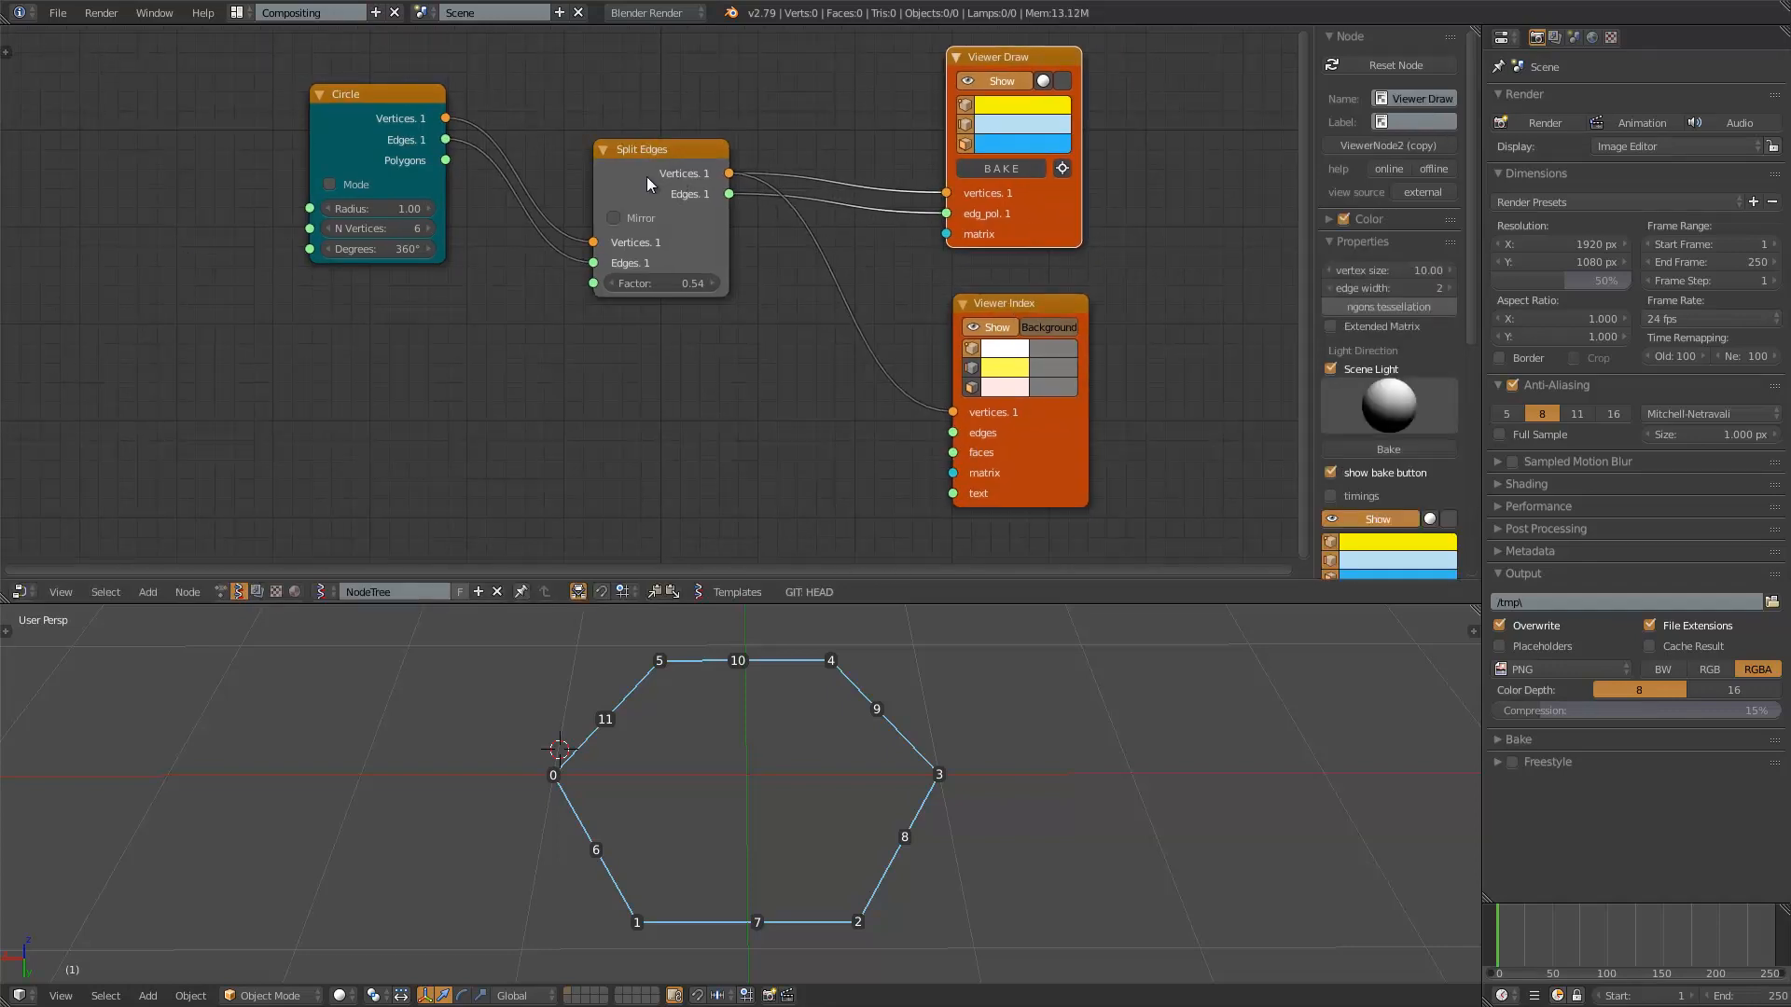
drag(376, 113, 250, 144)
drag(661, 151, 494, 191)
drag(1012, 304, 1074, 317)
drag(1014, 59, 1091, 60)
- Set the Split Edges factor to 0.5
mouse_move(520, 322)
mouse_down()
mouse_move(606, 272)
mouse_move(545, 260)
mouse_move(519, 317)
mouse_up()
double_click(510, 316)
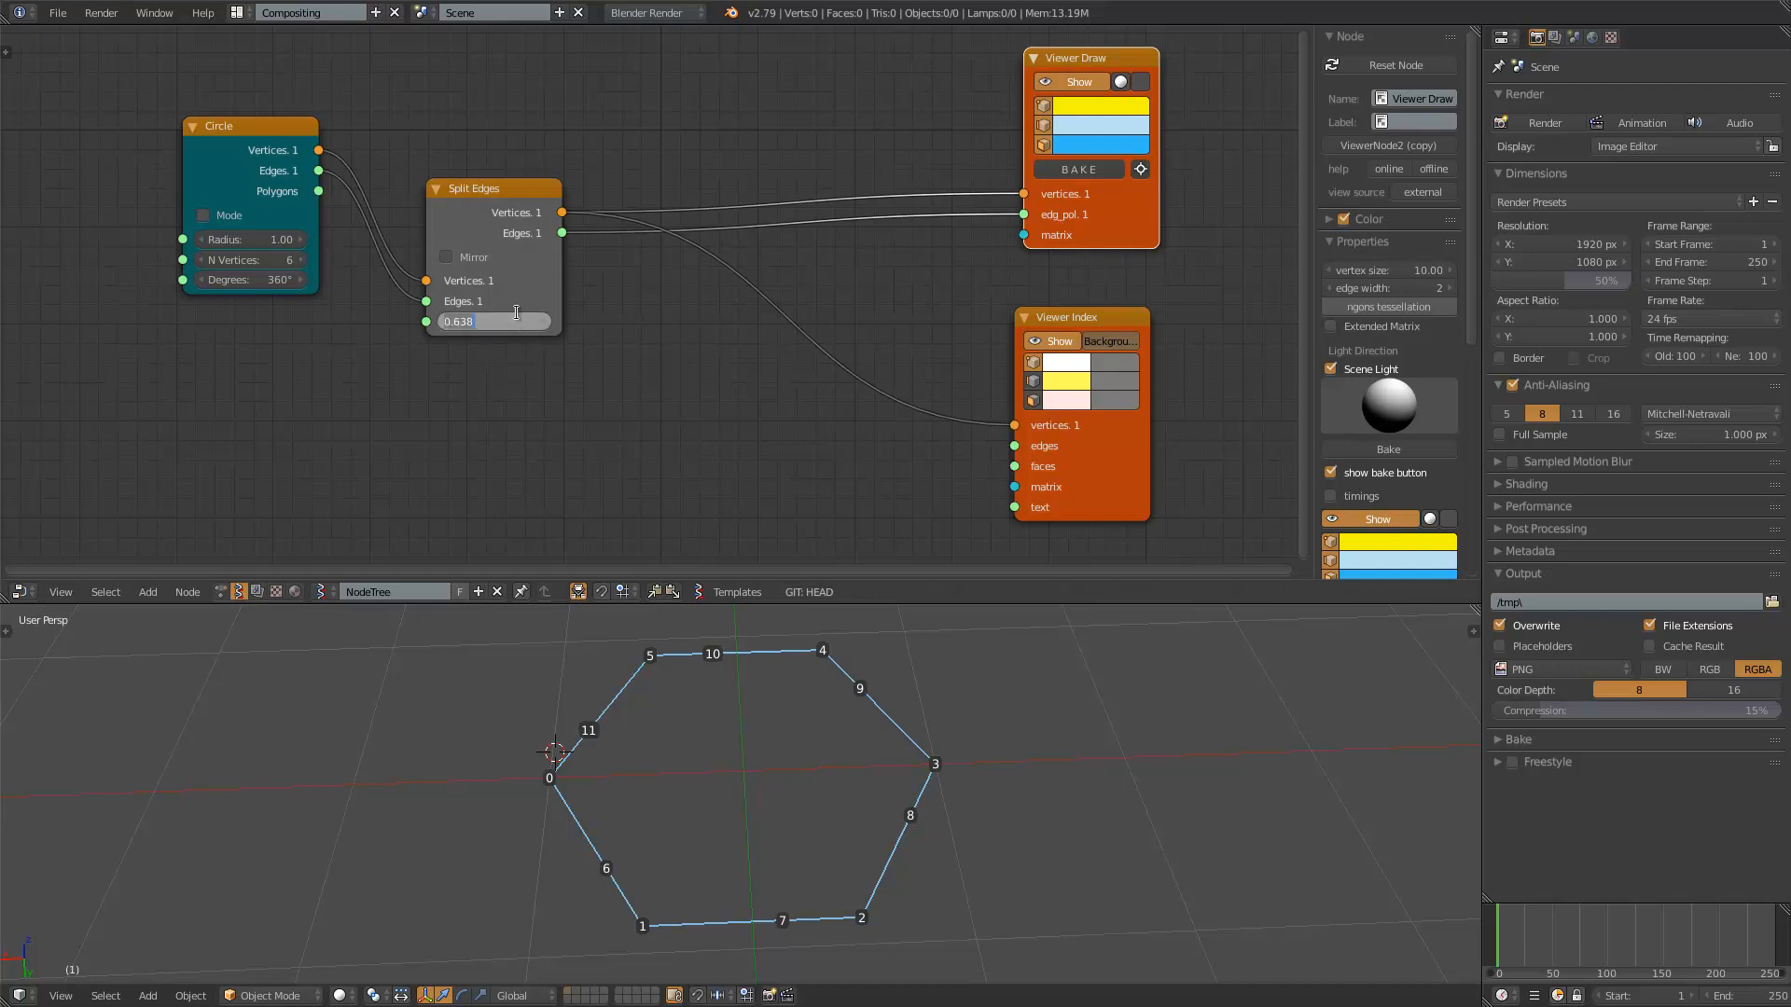
text(.5)
key(Return)
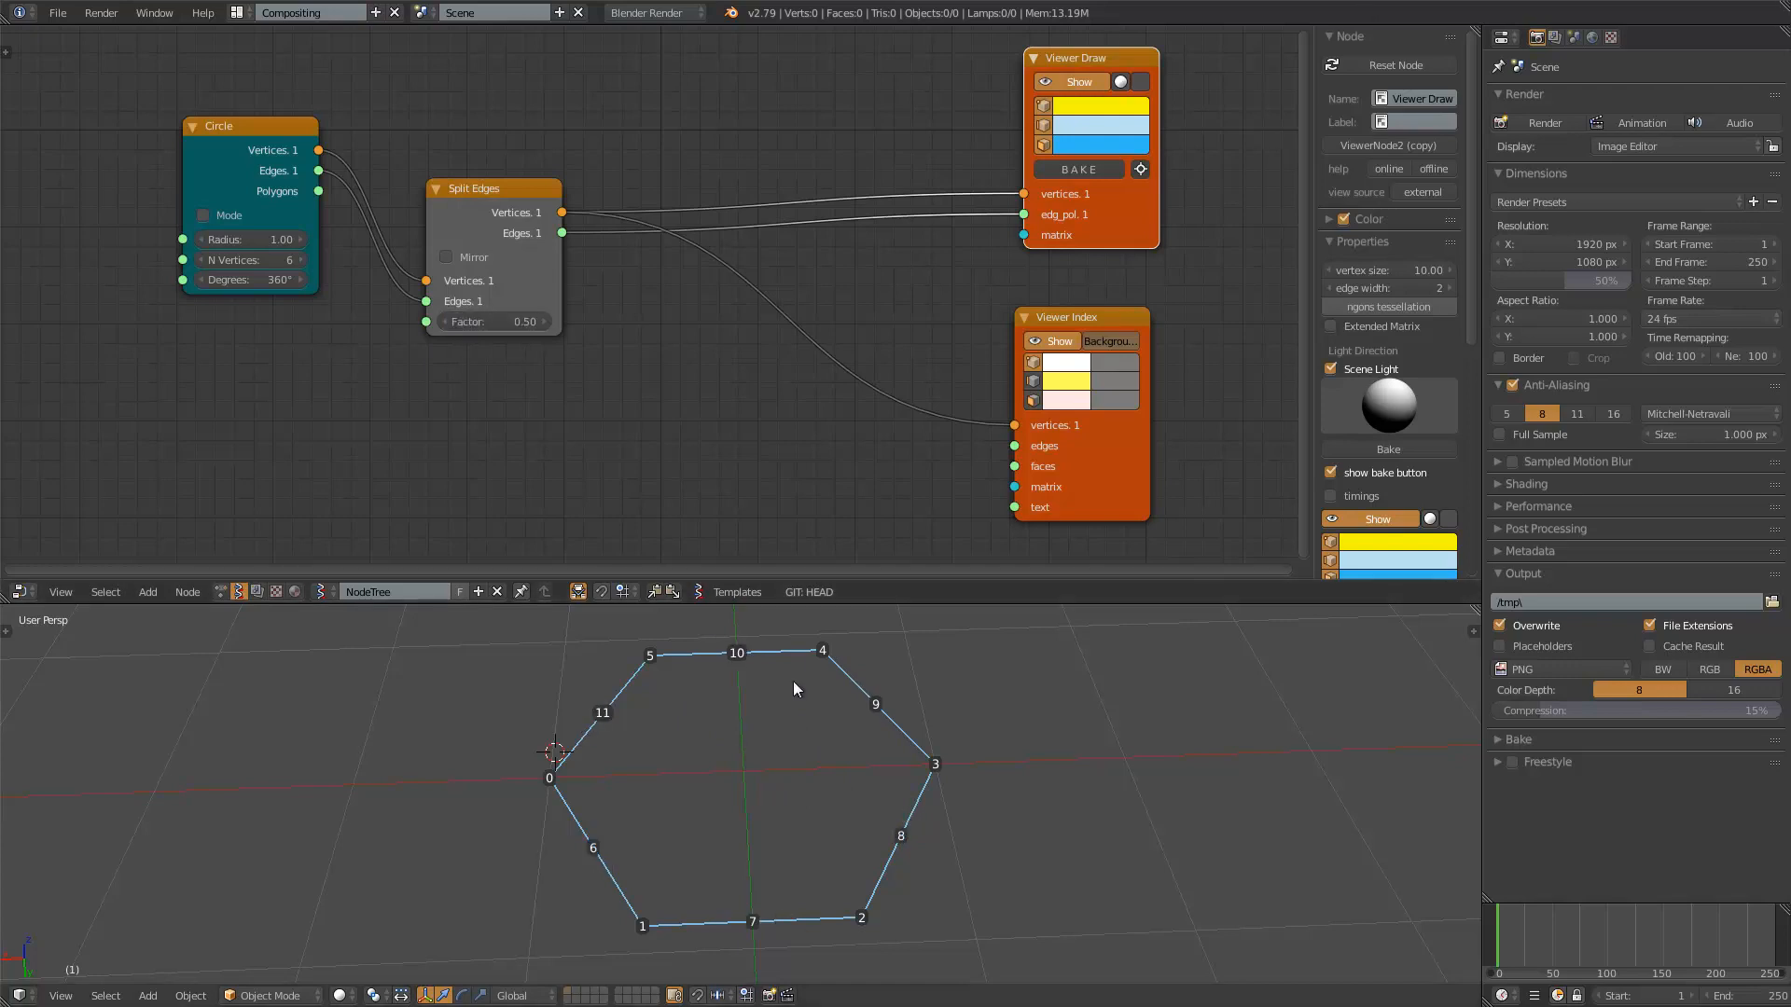
middle_drag(833, 715, 768, 783)
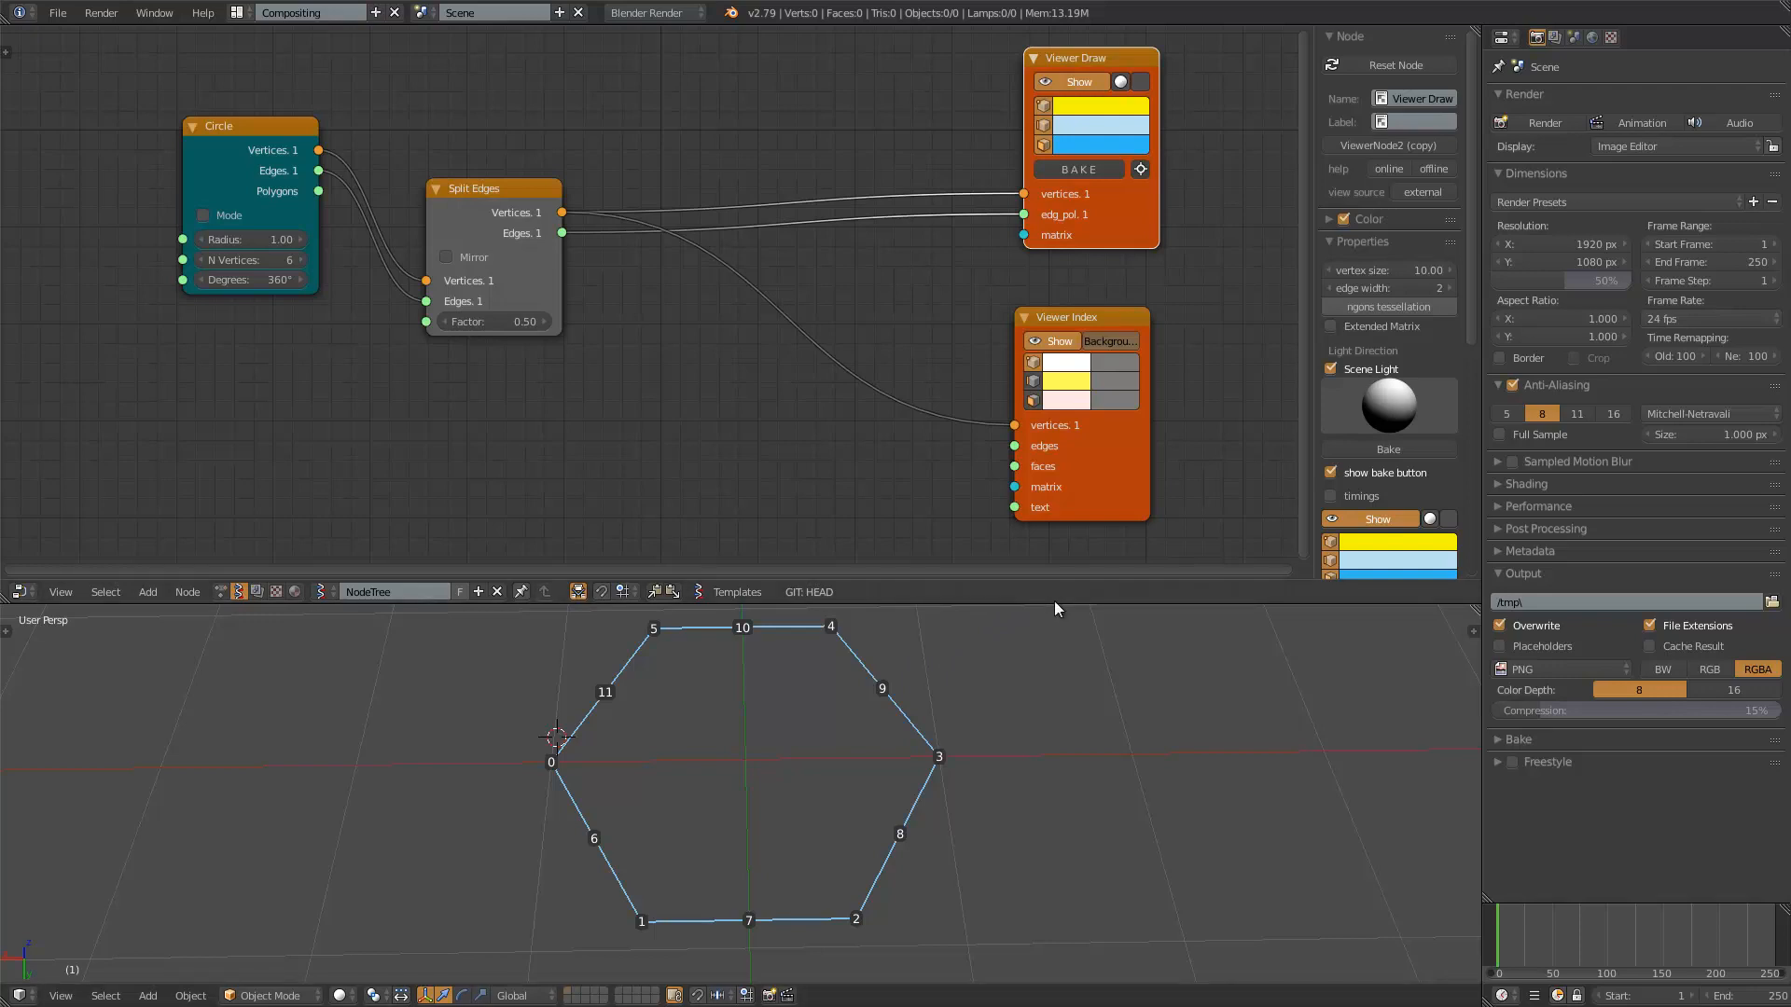
- Enlarge the 3D viewport area and reposition the Circle and Split Edges nodes
drag(1054, 603, 1072, 534)
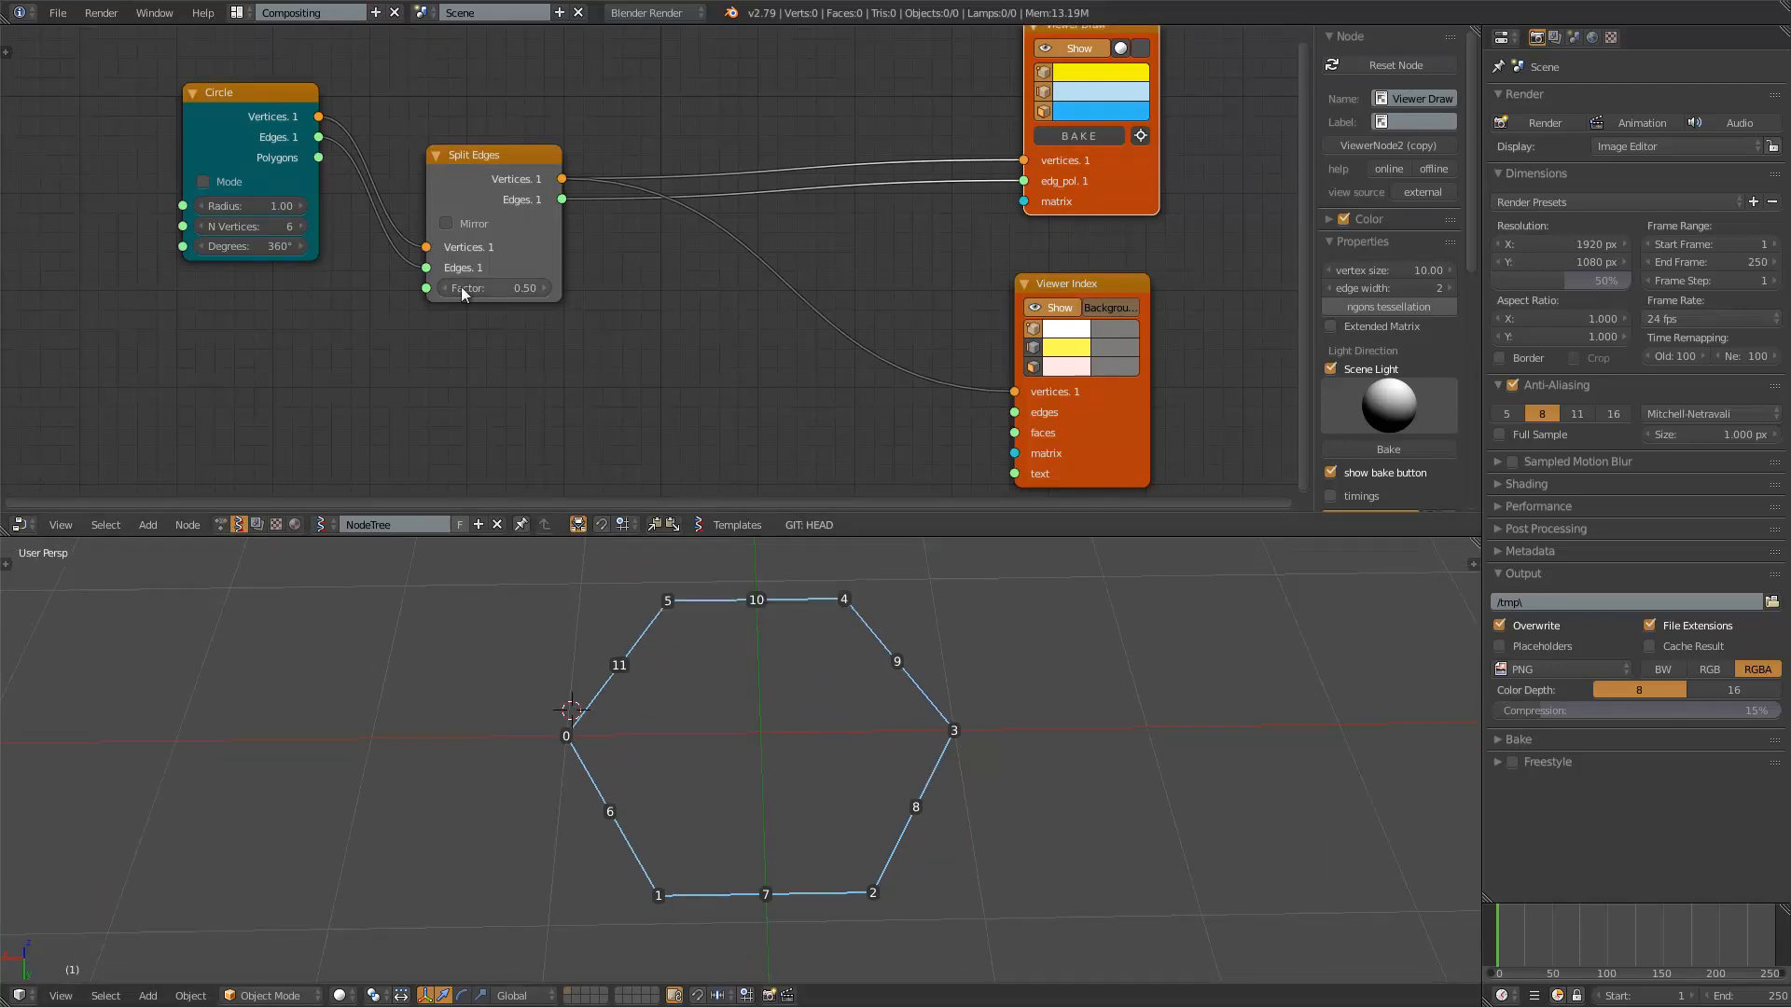
middle_drag(455, 293, 569, 293)
drag(362, 99, 269, 112)
drag(578, 163, 552, 149)
middle_drag(551, 176, 577, 177)
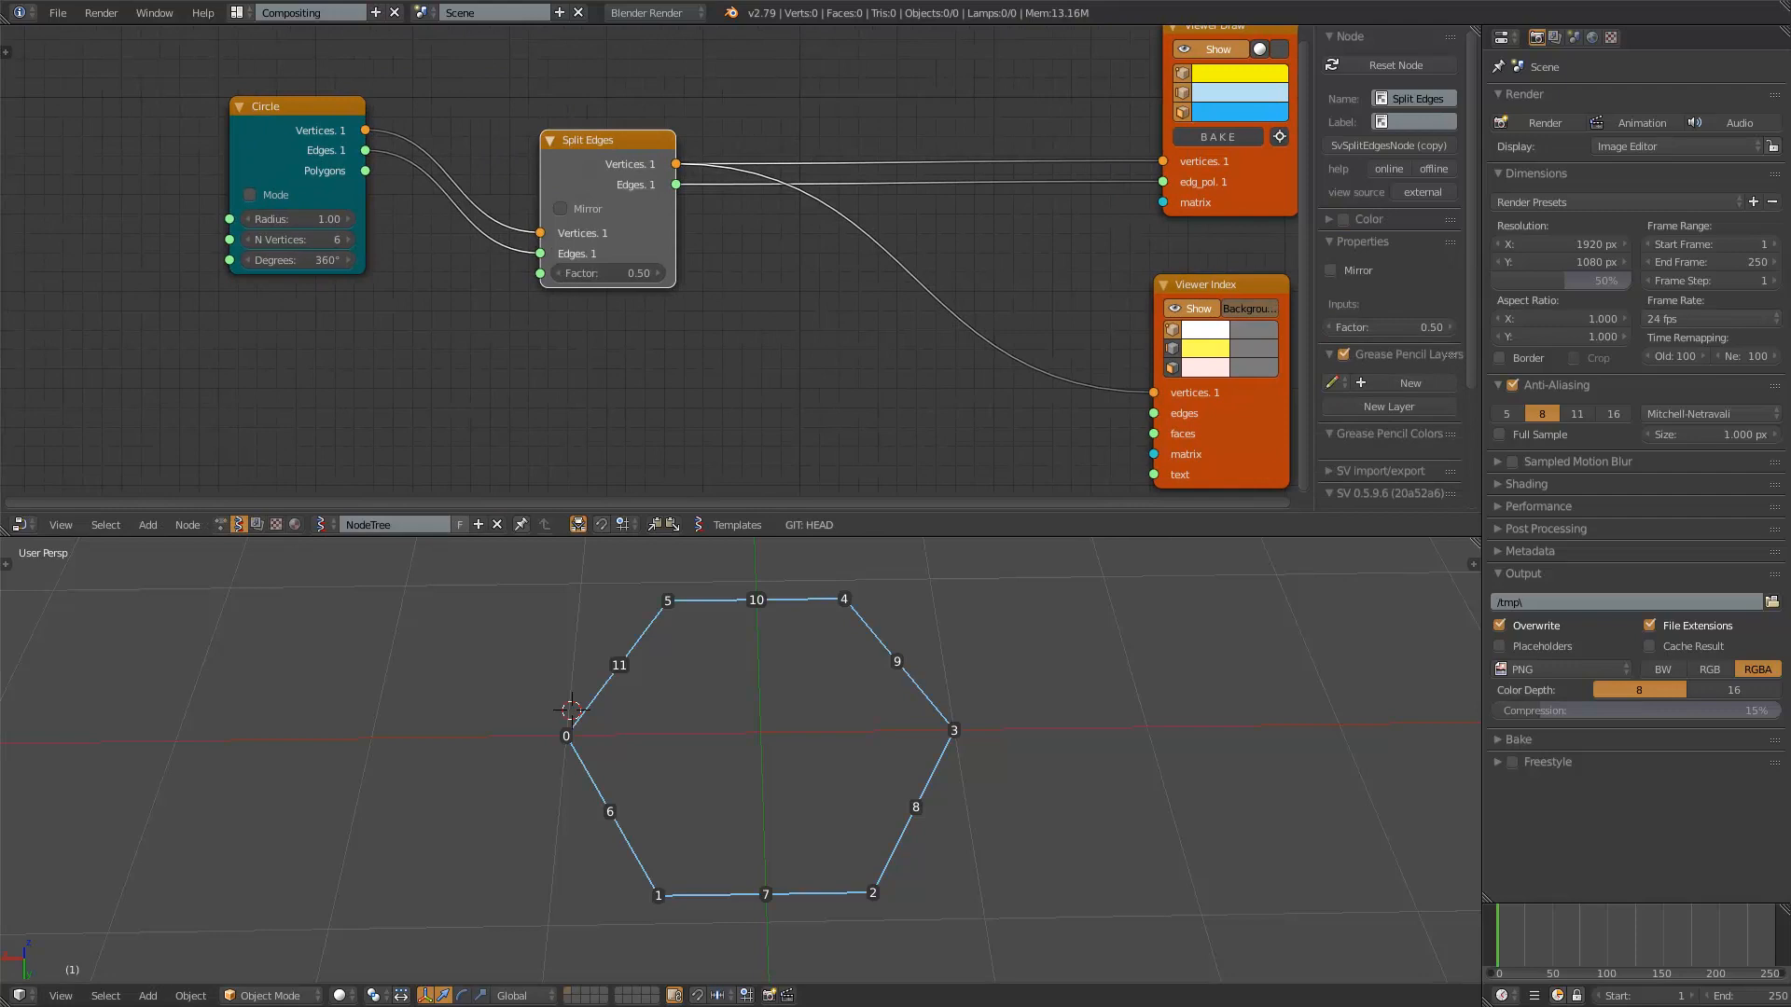
middle_drag(576, 176, 577, 169)
- Add an Index To Mask node below the Circle and Split Edges nodes
key(shift+a)
click(356, 334)
text(index t)
key(Return)
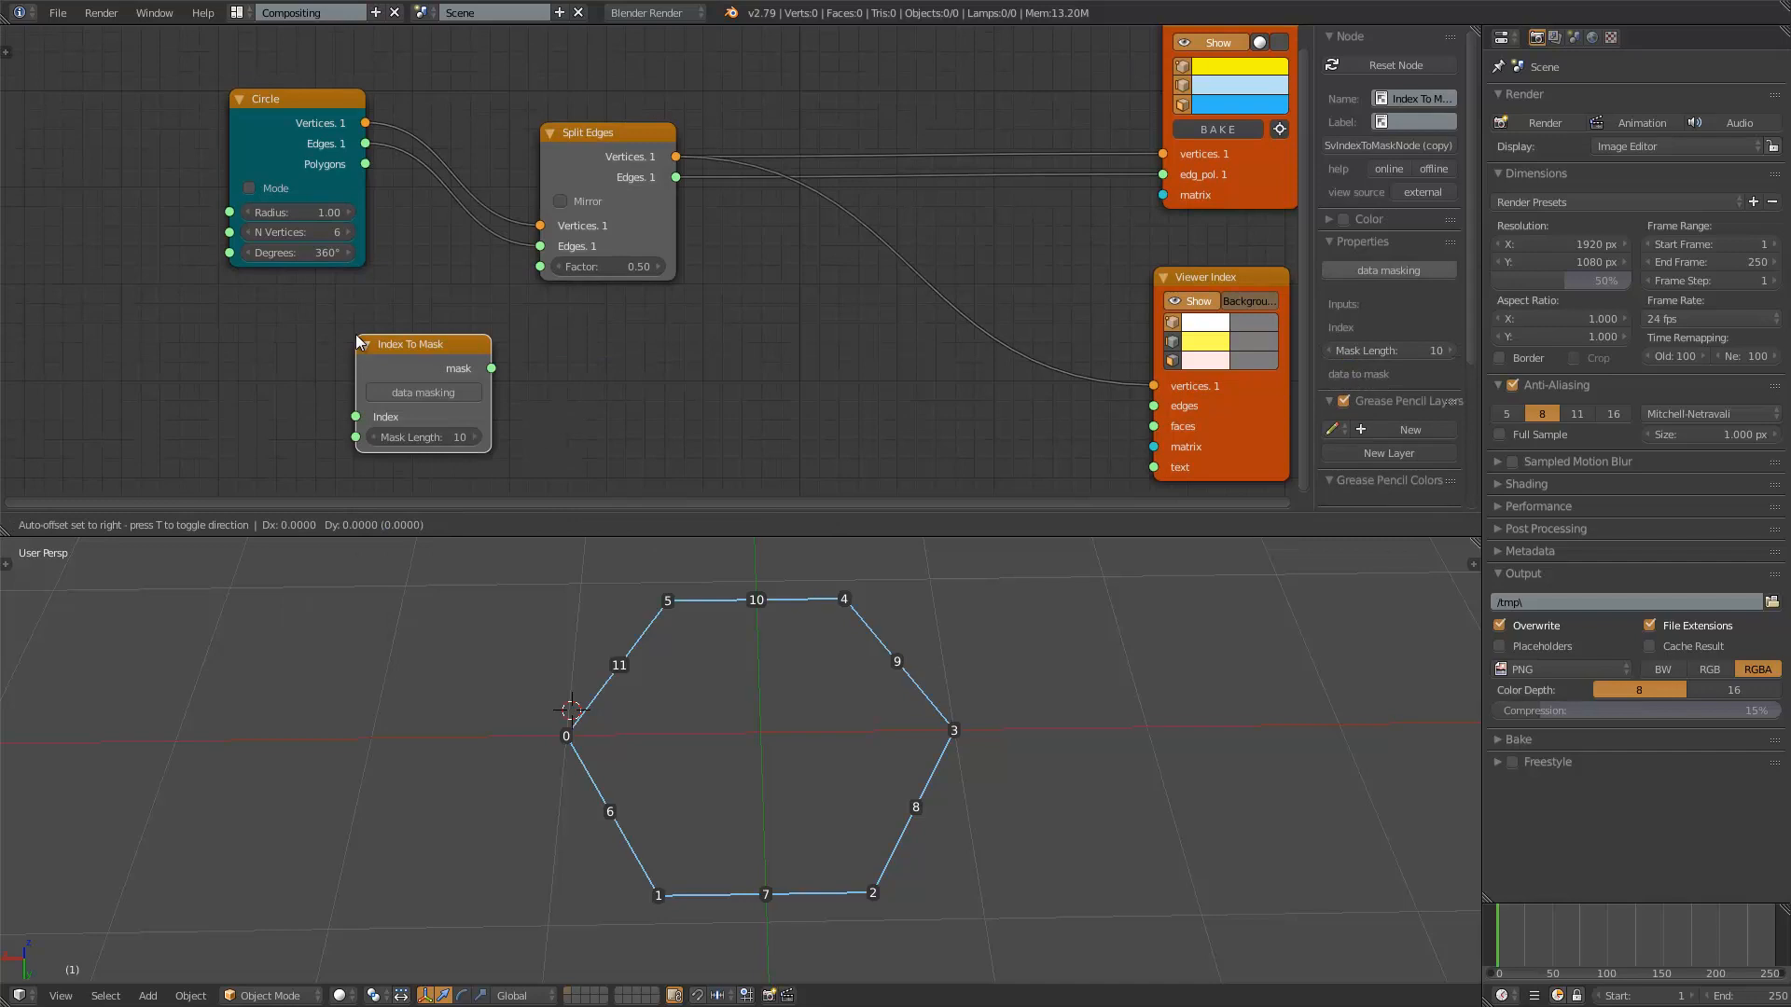
click(408, 311)
- Add a List Mask (out) node and place it beside the Index To Mask node
drag(599, 147, 598, 92)
scroll(643, 177, down, 1)
key(shift+a)
click(707, 307)
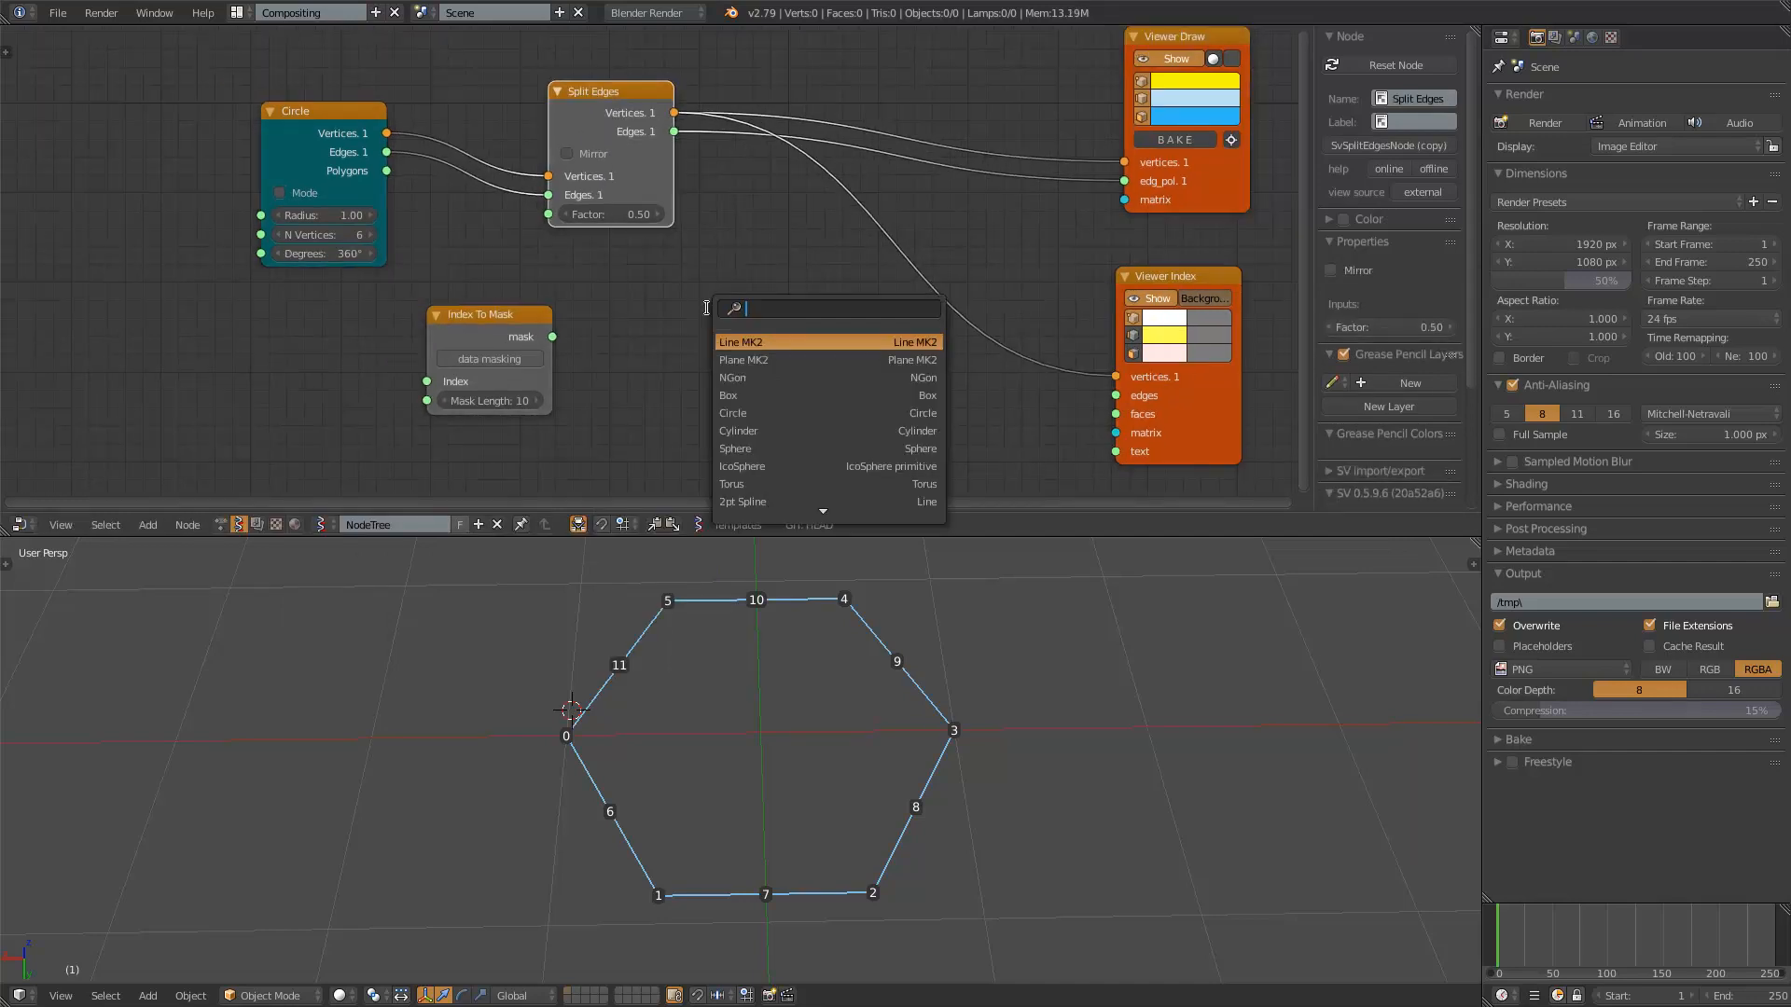
text(list mask)
key(Return)
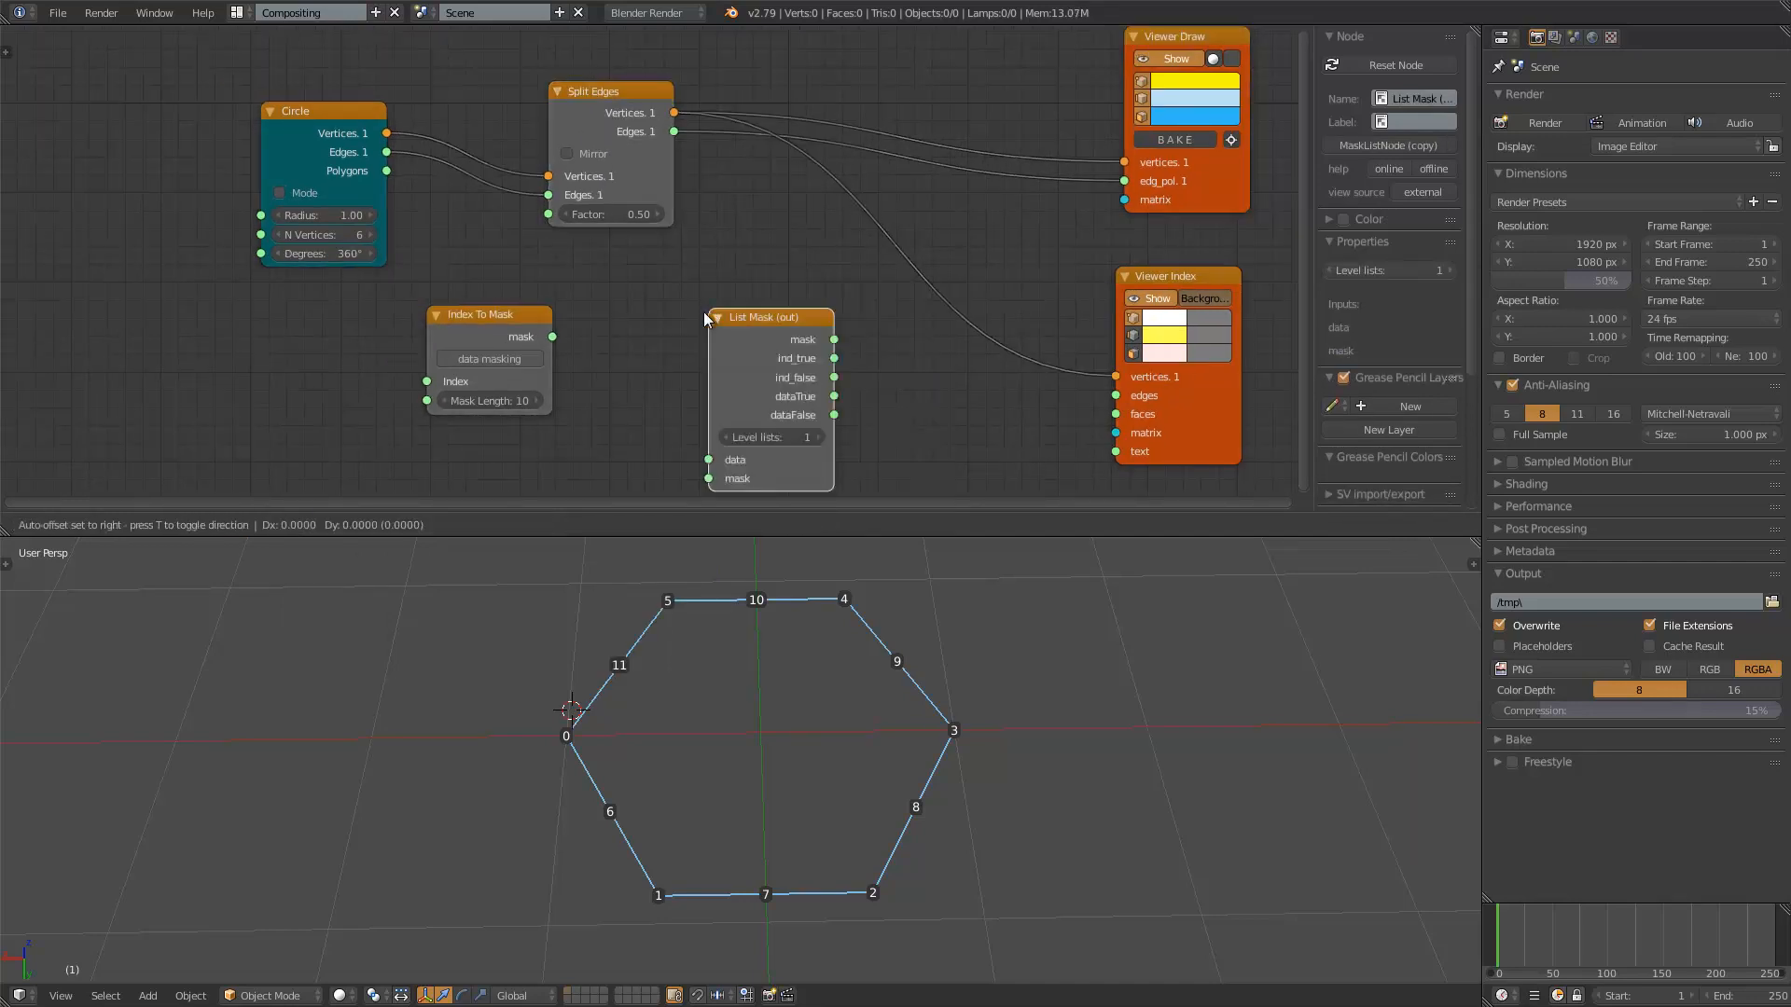
click(652, 323)
drag(492, 308, 360, 335)
drag(723, 322, 501, 302)
- Add a List Mask Join (in) node between the List Mask (out) and viewer nodes
middle_drag(709, 326, 743, 298)
key(shift+a)
click(802, 289)
text(mask join)
key(Return)
click(807, 281)
- Collapse the node editor's properties sidebar and spread the generator, join and viewer nodes farther apart
drag(1315, 188, 1469, 189)
scroll(840, 177, down, 2)
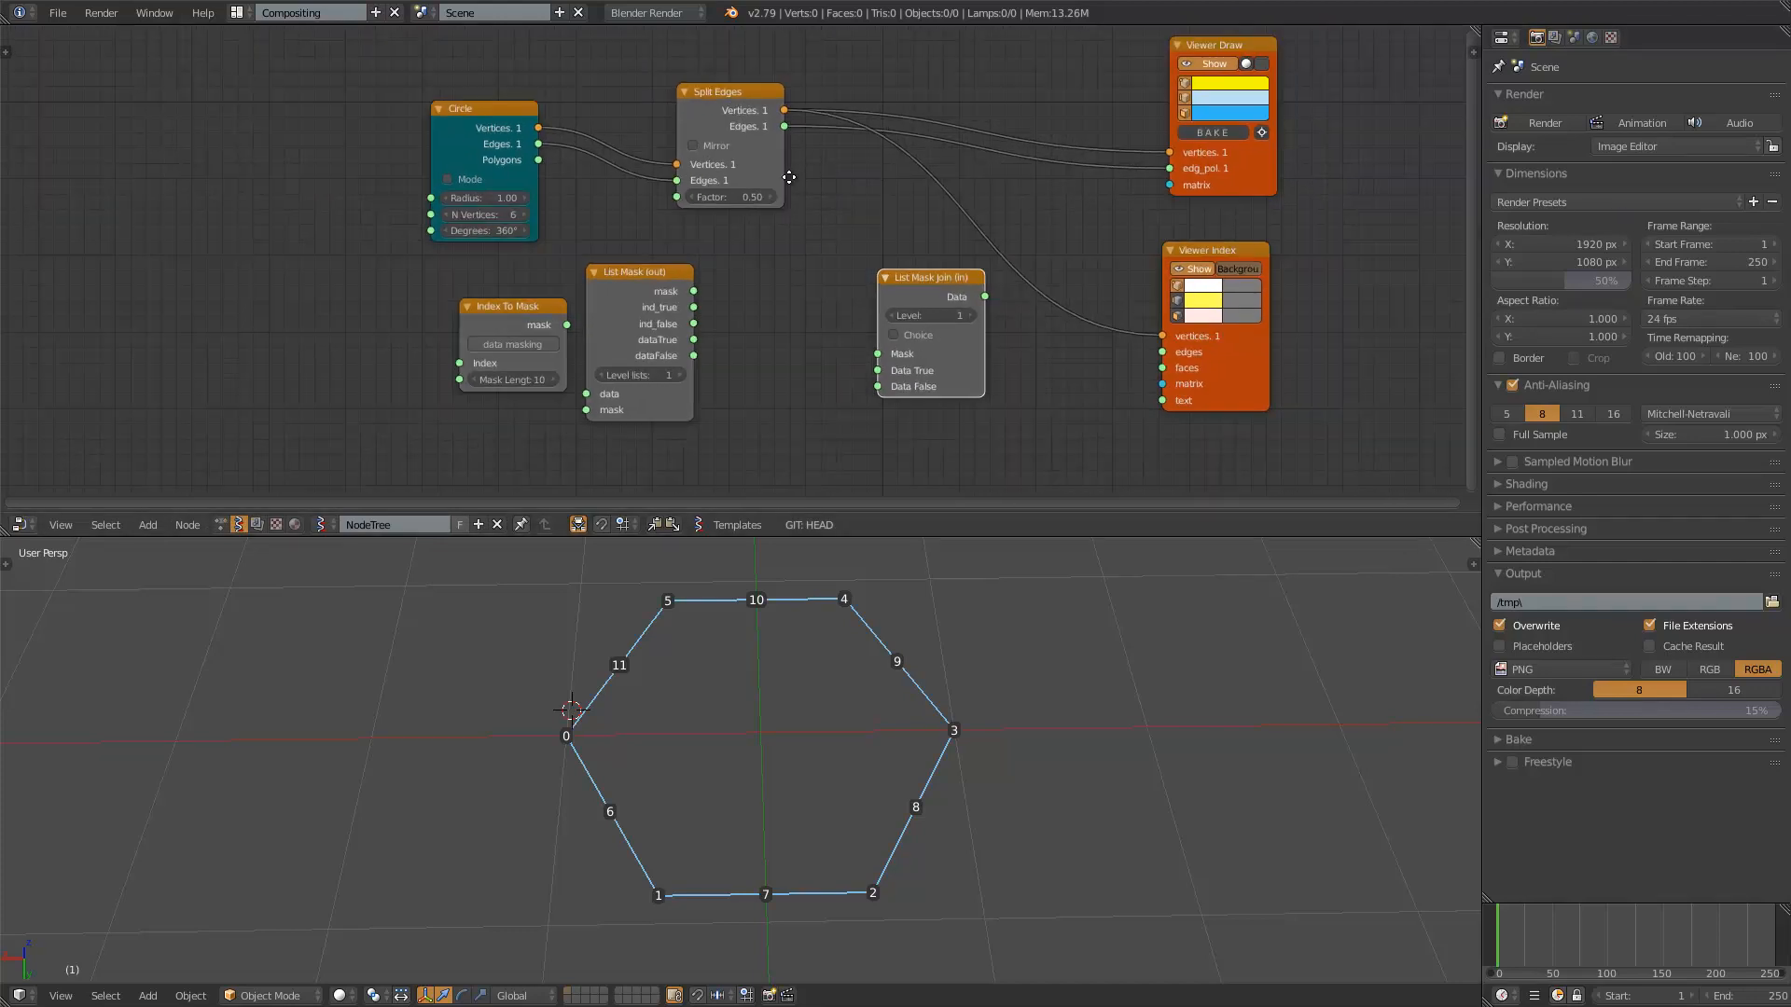
drag(468, 115, 310, 116)
drag(708, 97, 592, 85)
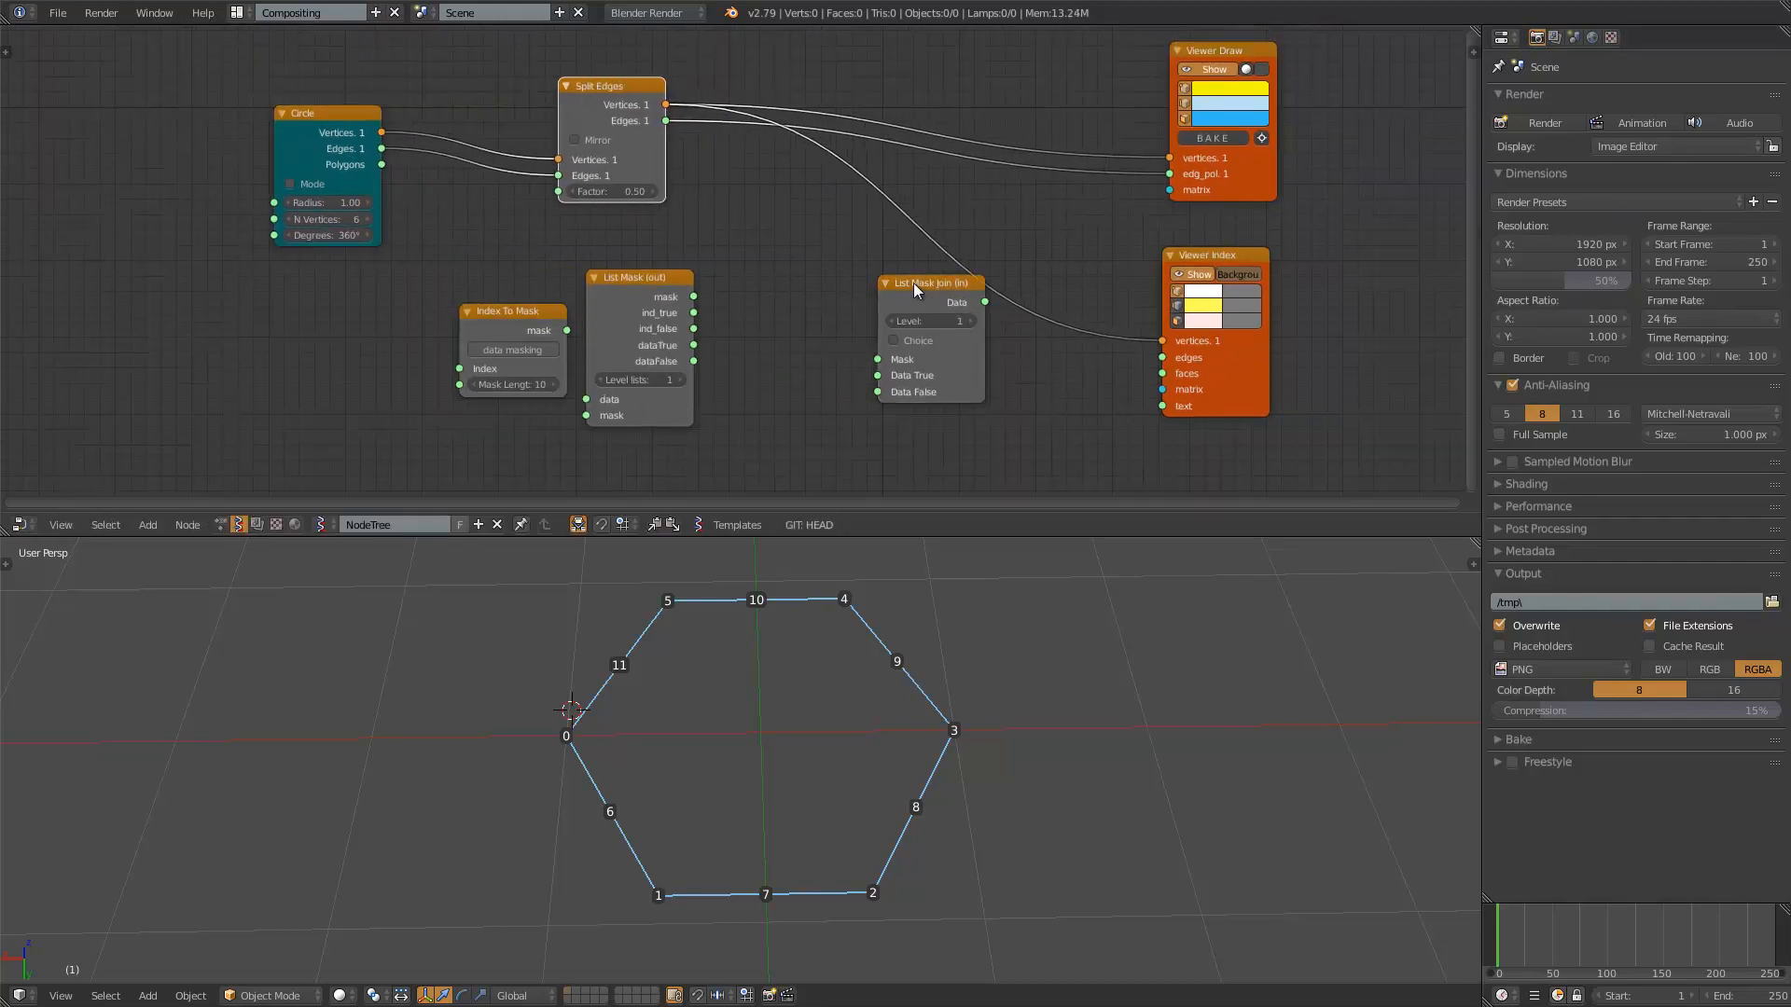
drag(914, 282, 890, 306)
drag(1219, 255, 1323, 248)
drag(1271, 185, 1361, 158)
middle_drag(959, 285, 992, 271)
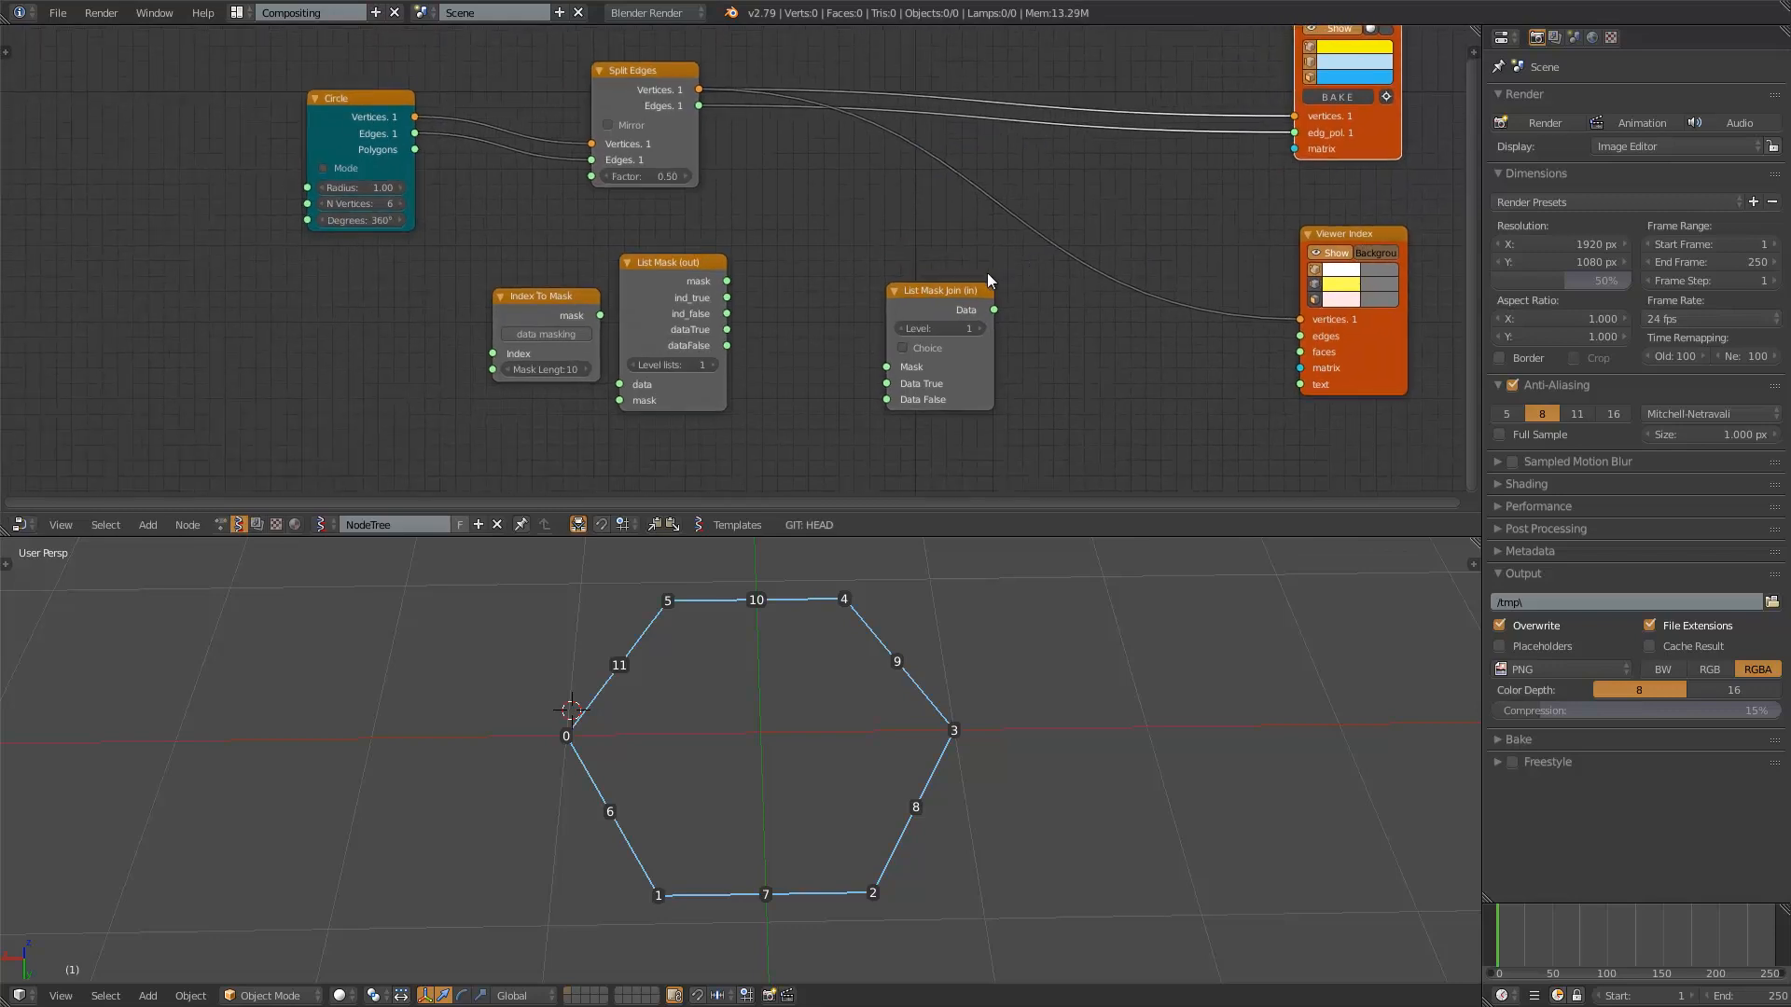
- Space out the Index To Mask, List Mask (out) and List Mask Join (in) nodes in a row
drag(930, 294, 976, 297)
drag(535, 295, 477, 300)
drag(664, 261, 681, 250)
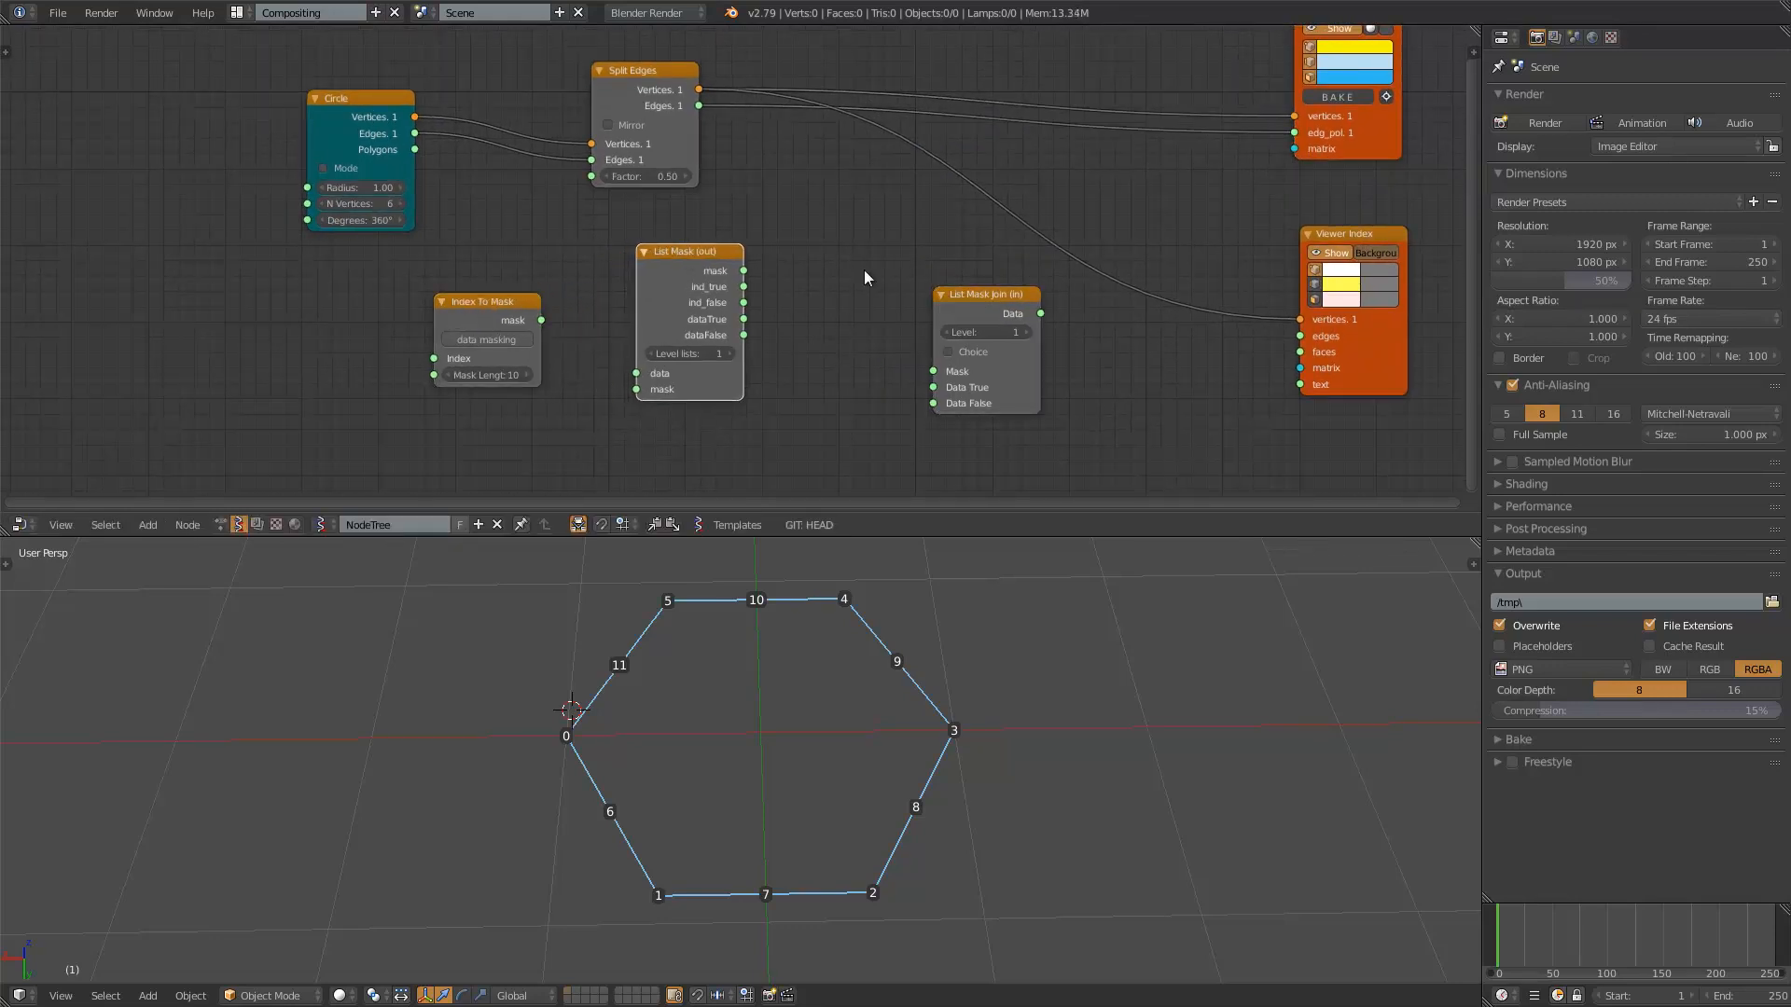
drag(964, 297, 892, 284)
middle_drag(814, 280, 822, 291)
- Connect the Split Edges vertices to the List Mask (out) data input and set its list level to 2
drag(380, 131, 321, 138)
drag(607, 101, 601, 86)
drag(600, 86, 518, 91)
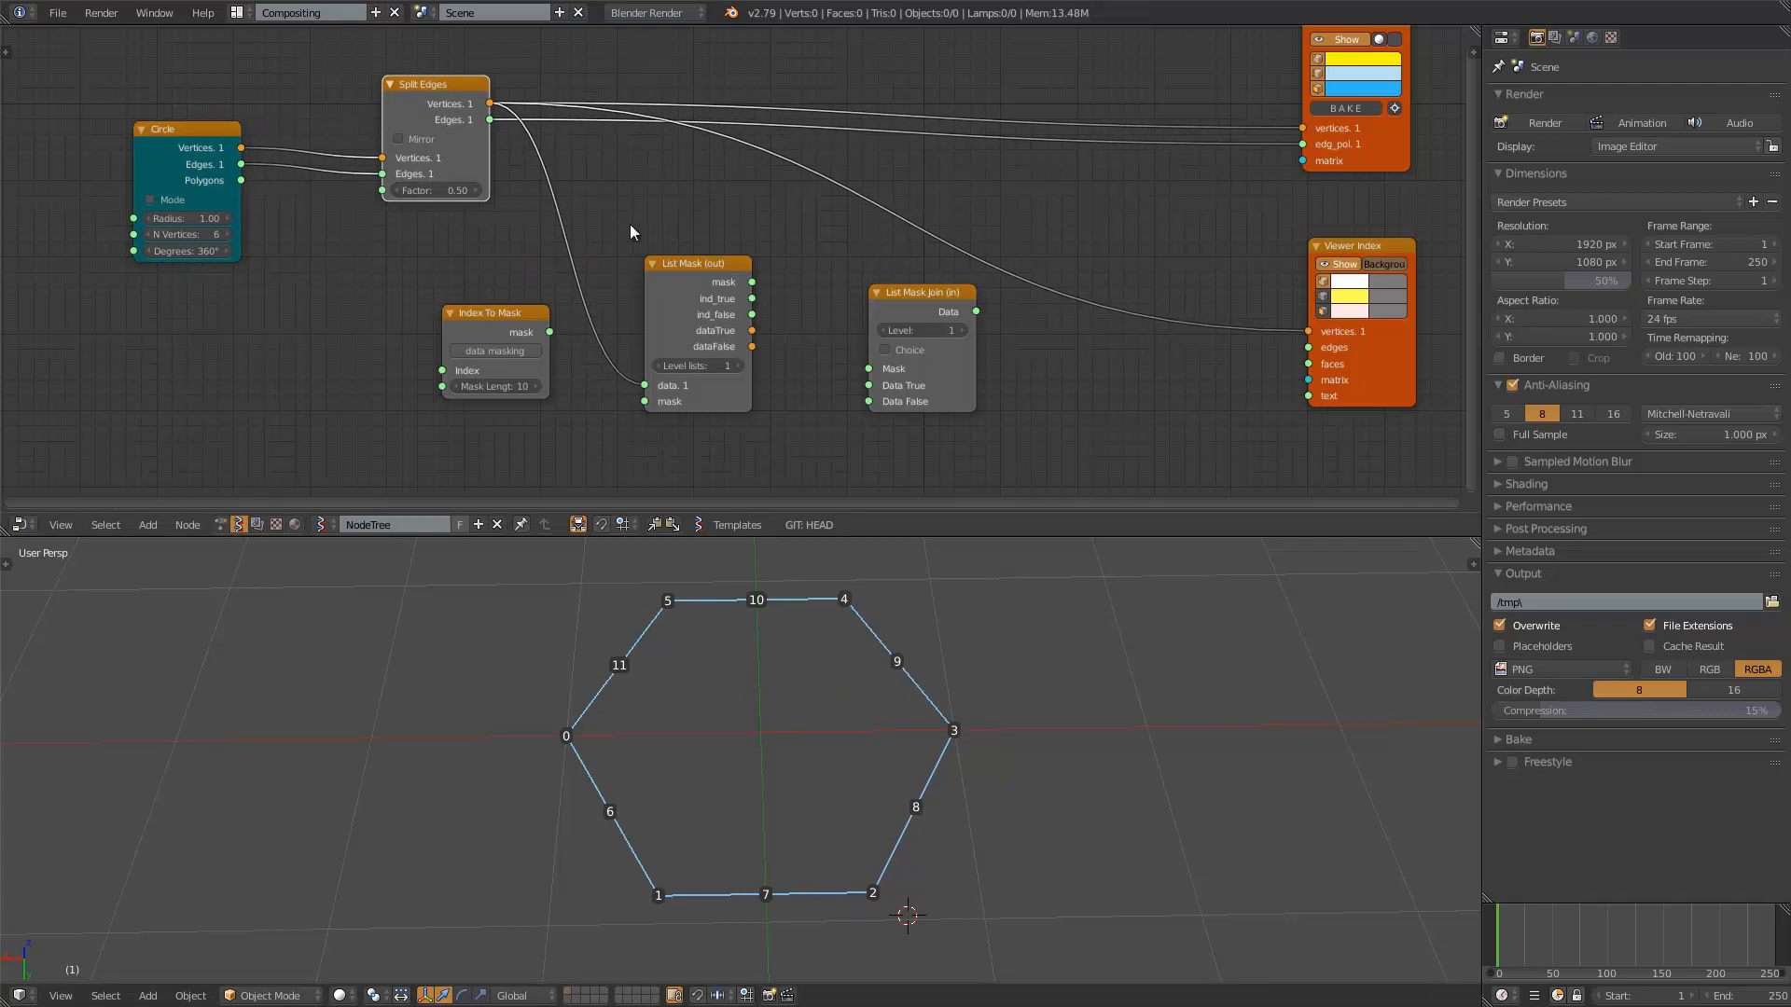
drag(670, 262, 640, 209)
scroll(639, 209, up, 1)
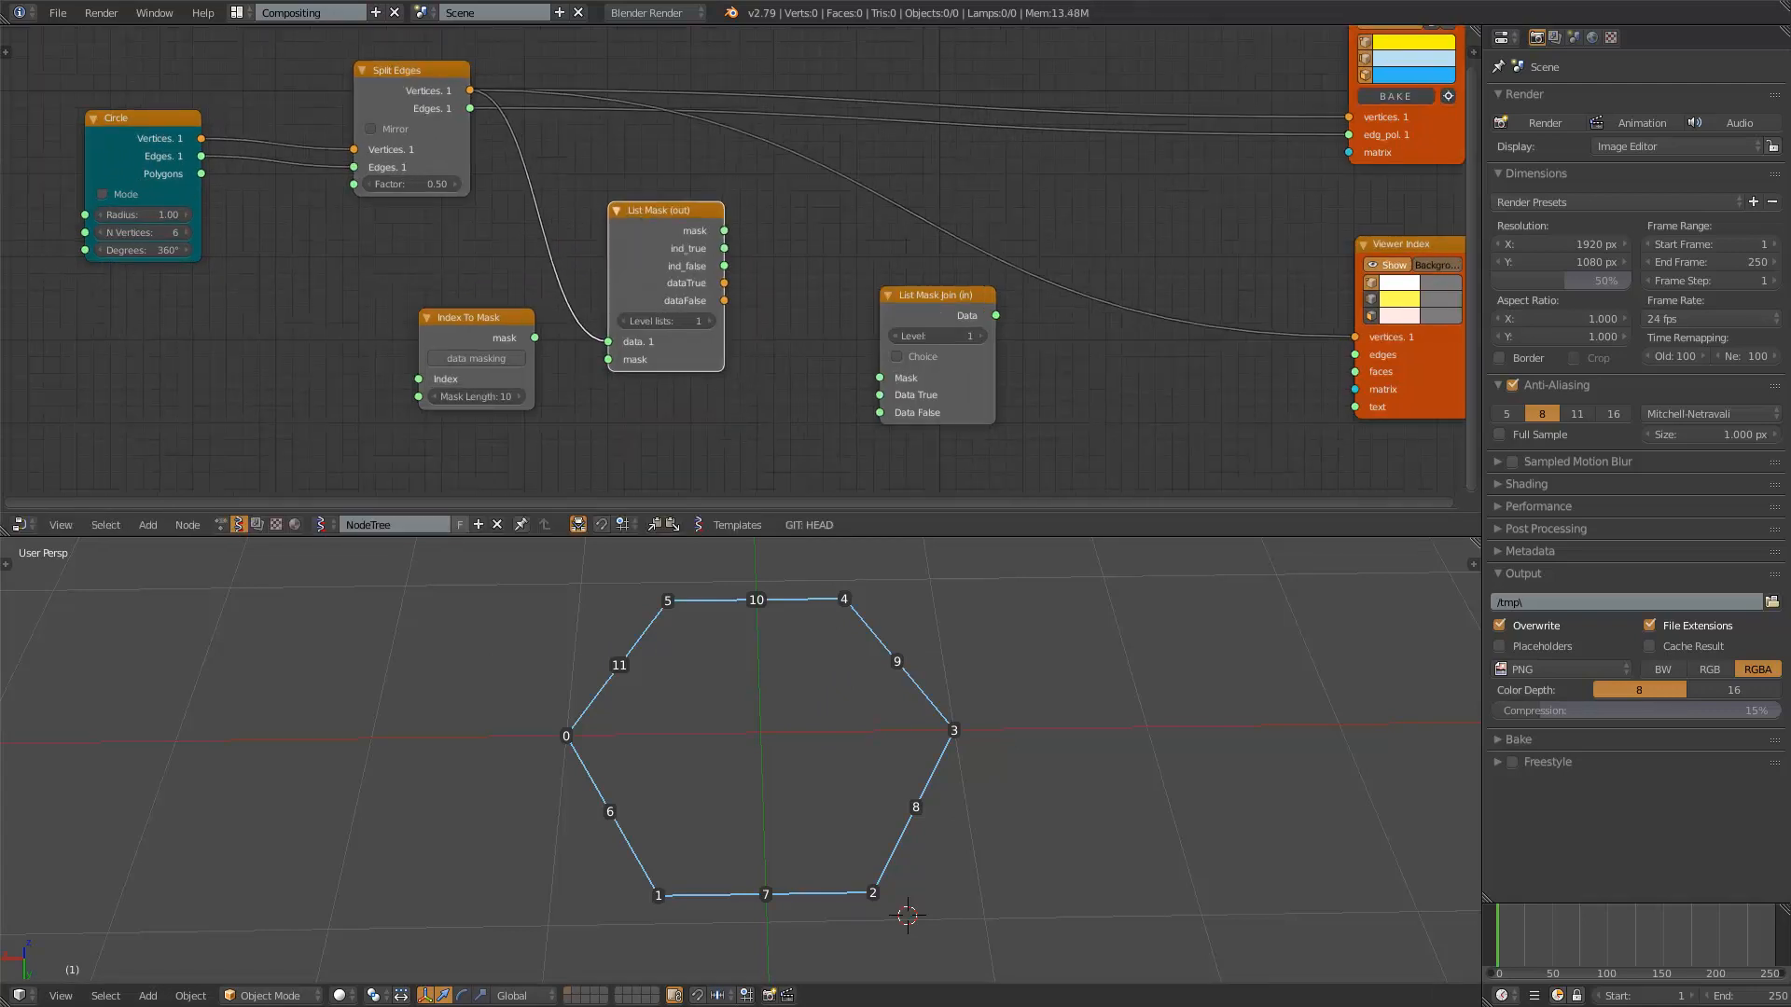
click(709, 321)
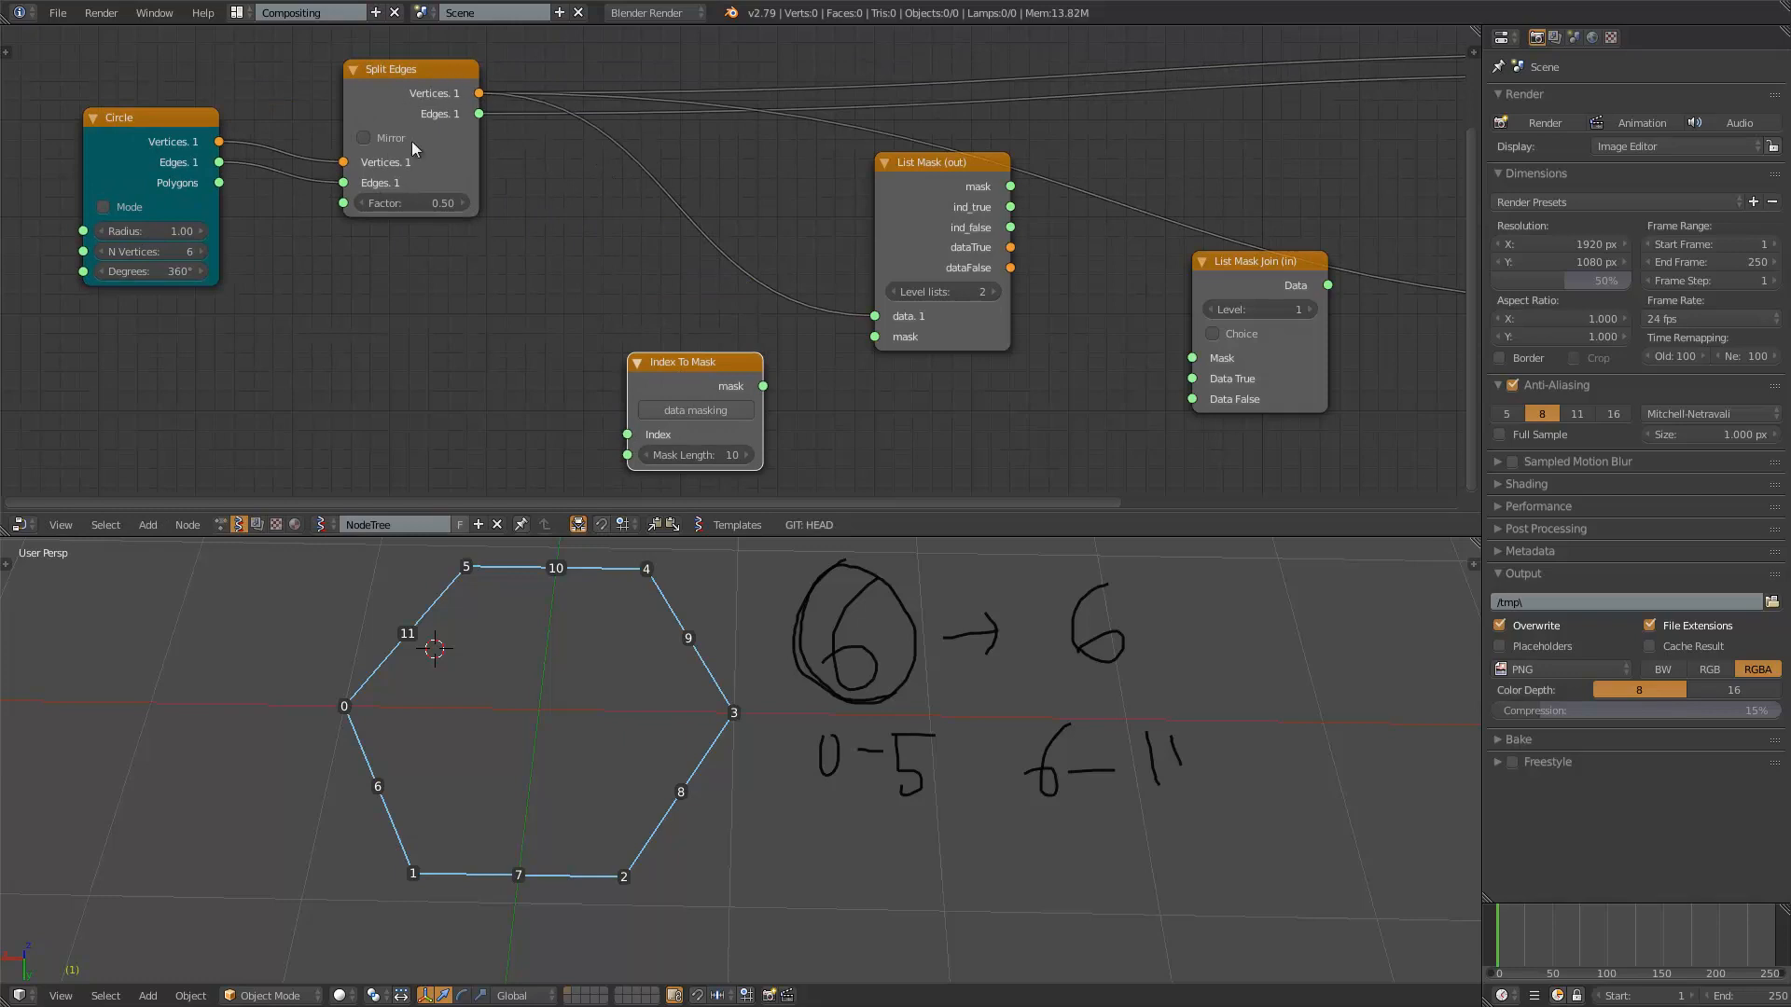
- Add a List Length node fed by the Split Edges vertices and place it below that node
key(shift+a)
click(492, 276)
text(length)
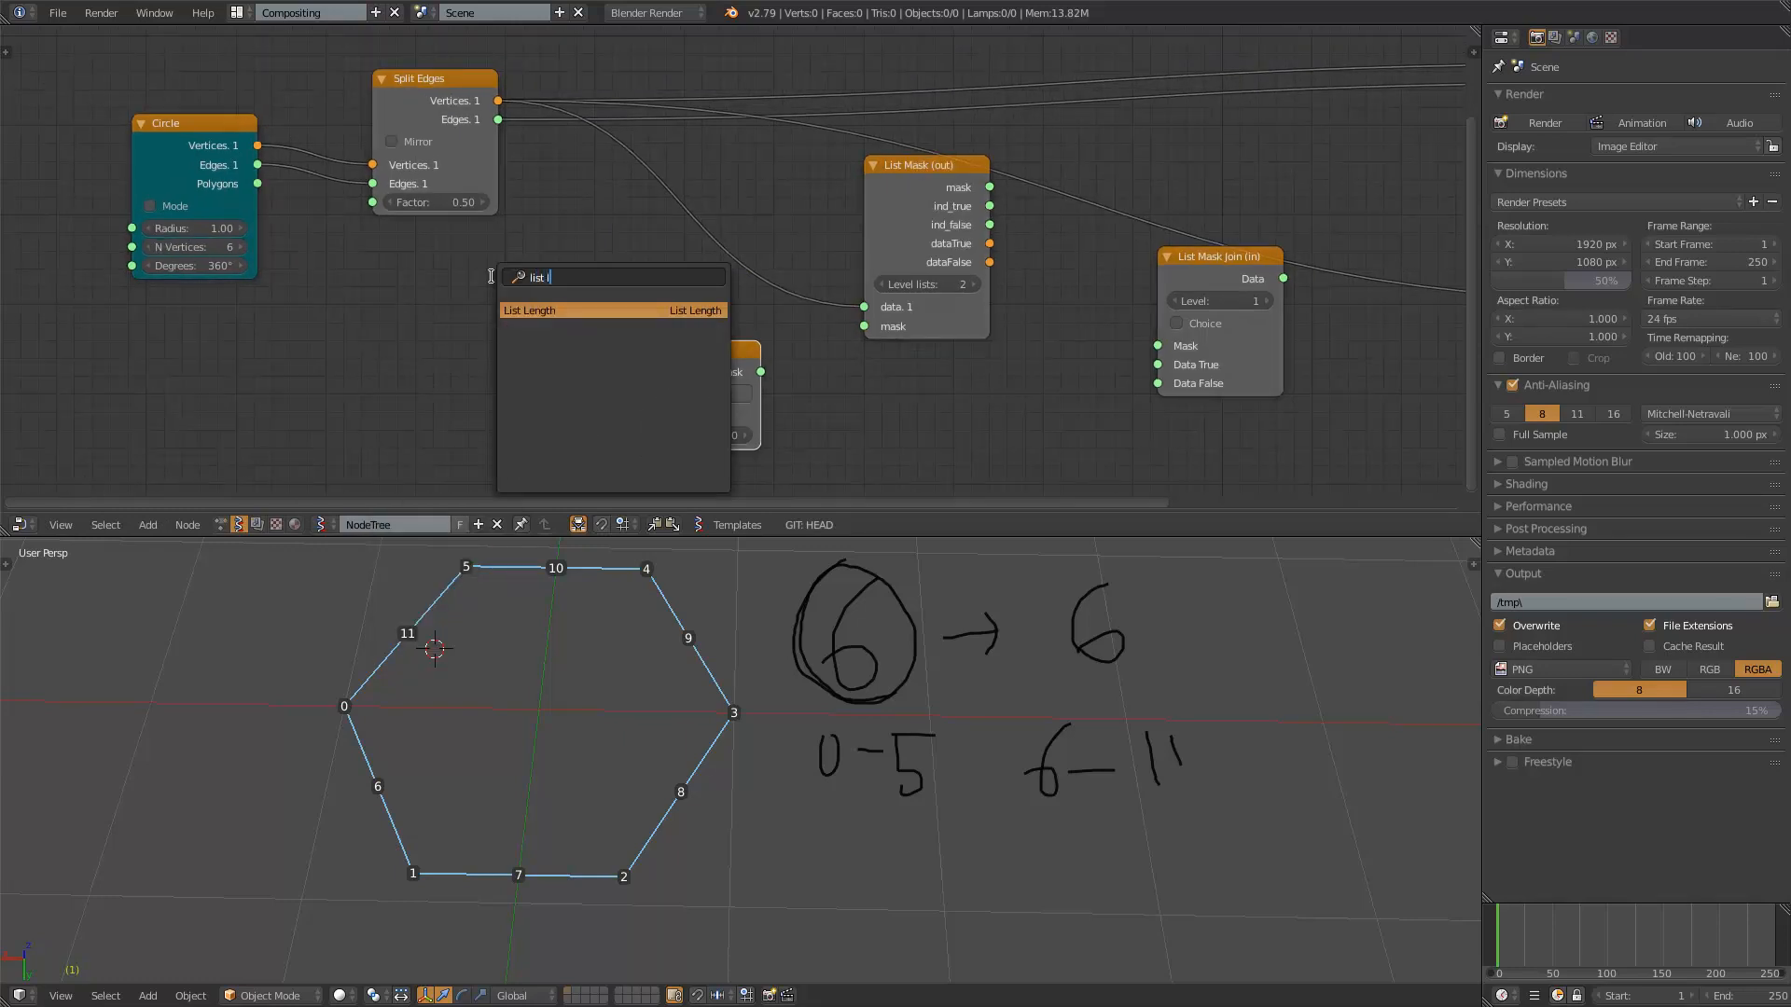
key(Return)
click(492, 276)
drag(498, 101, 495, 353)
drag(537, 293, 435, 338)
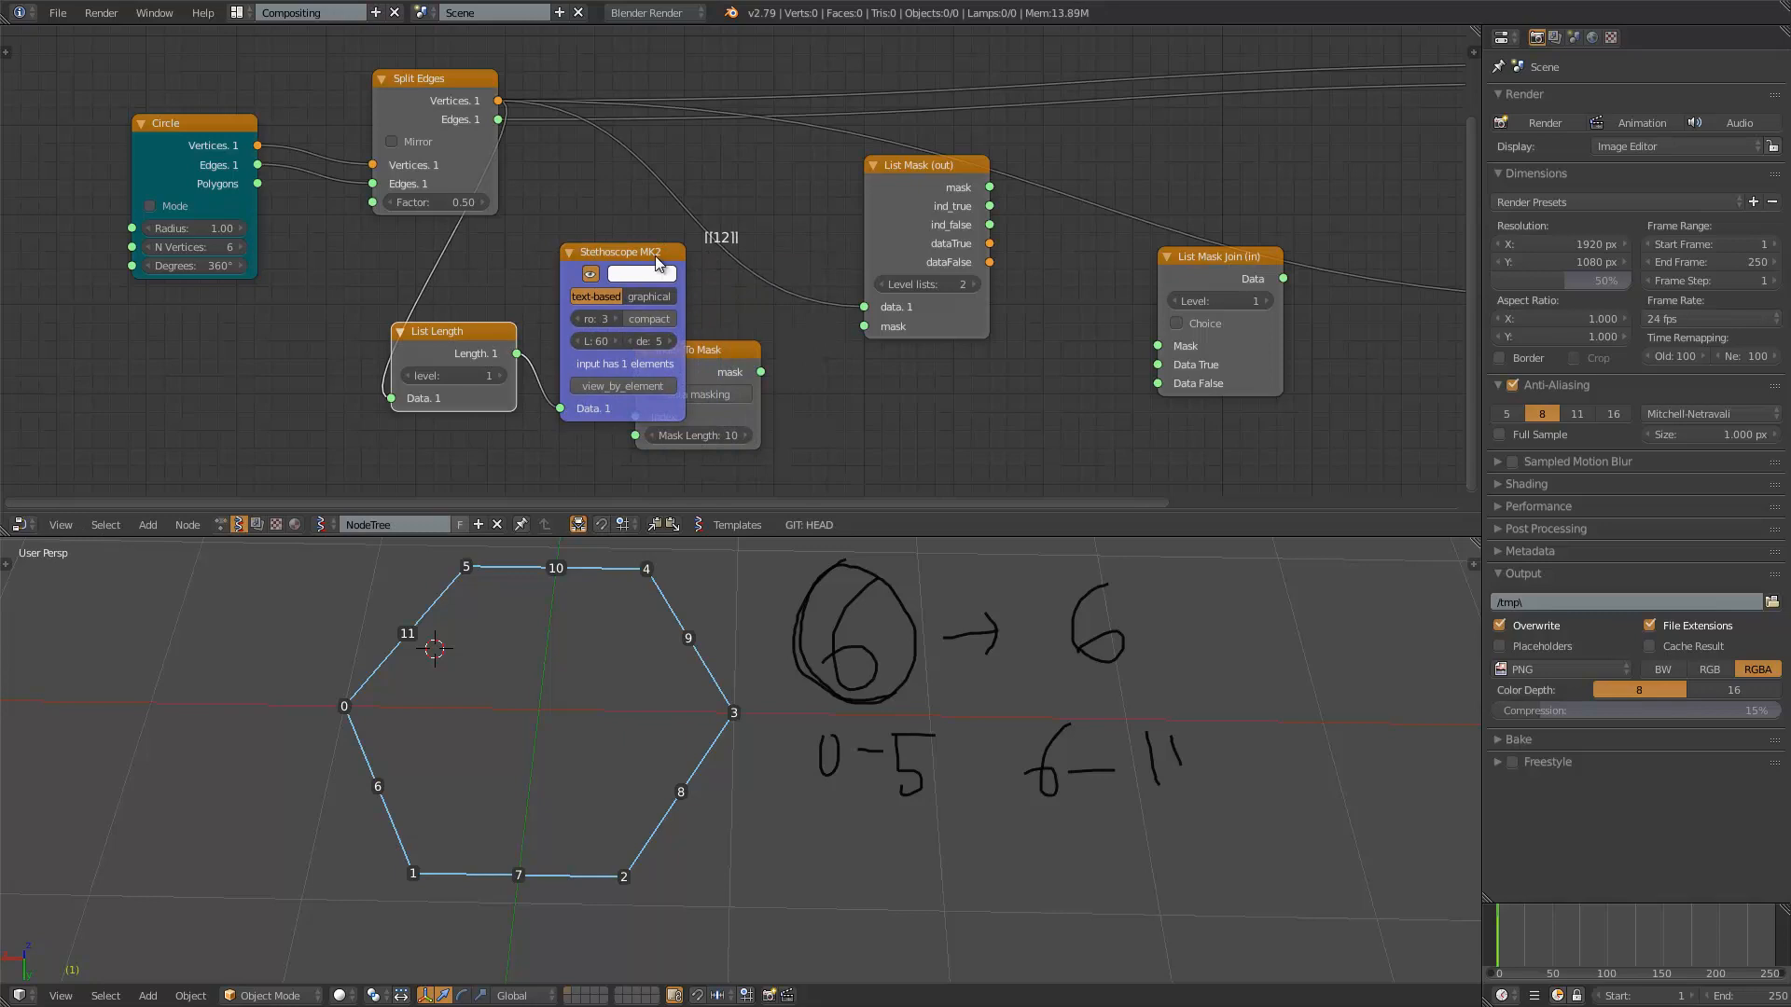
- Delete the Stethoscope node and connect the List Length output to the Index To Mask node's Mask Length
click(655, 255)
key(x)
drag(465, 337, 633, 436)
click(440, 249)
middle_drag(606, 403, 604, 340)
- Add a Range Int node in front of the Index To Mask node
key(shift+a)
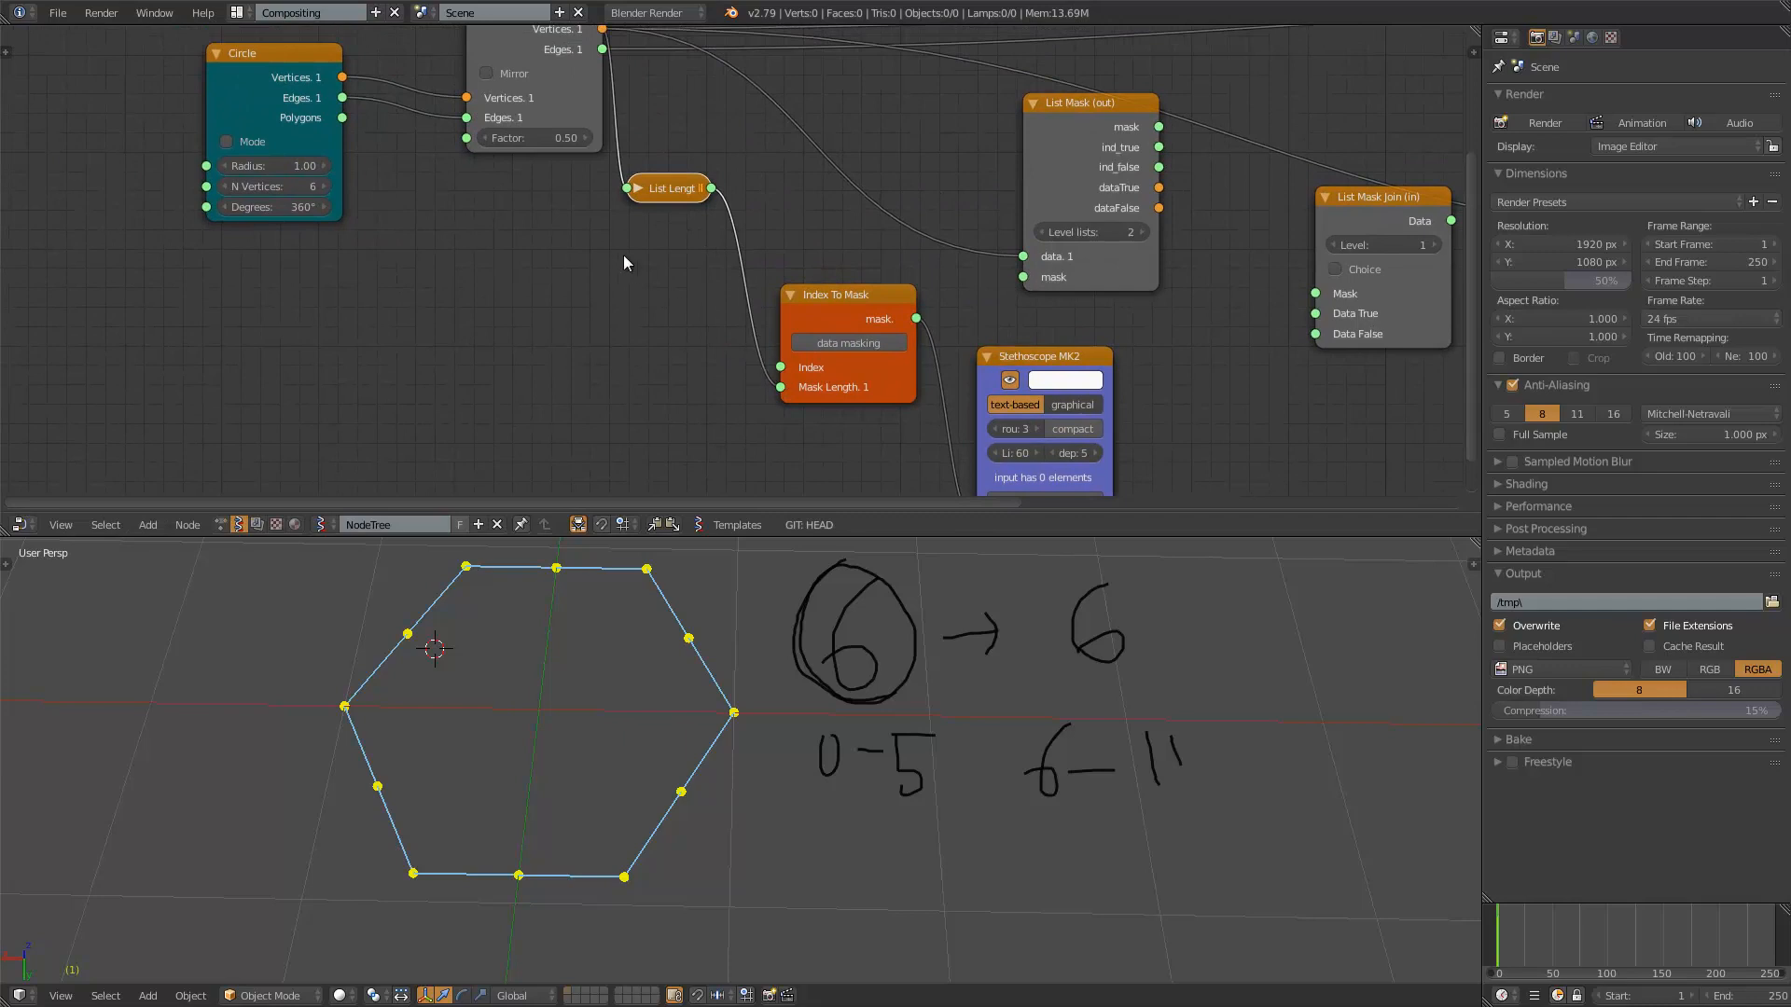
key(shift+a)
click(579, 285)
text(range i)
key(Return)
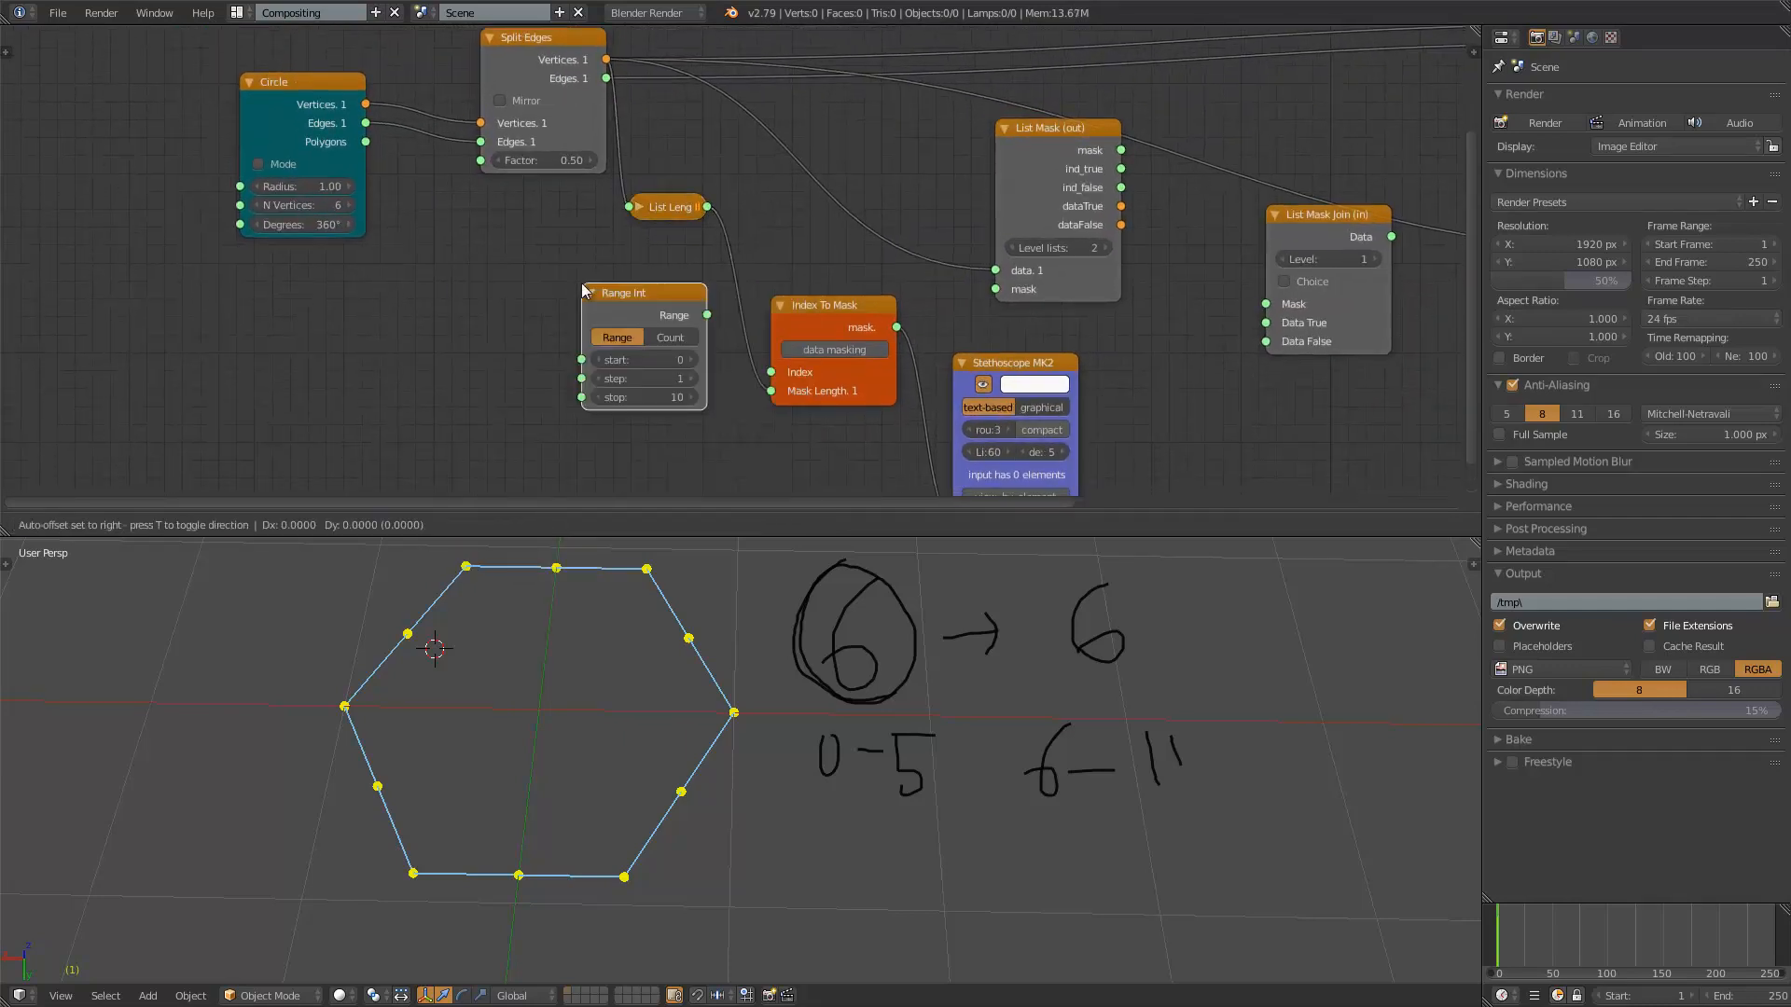
click(491, 284)
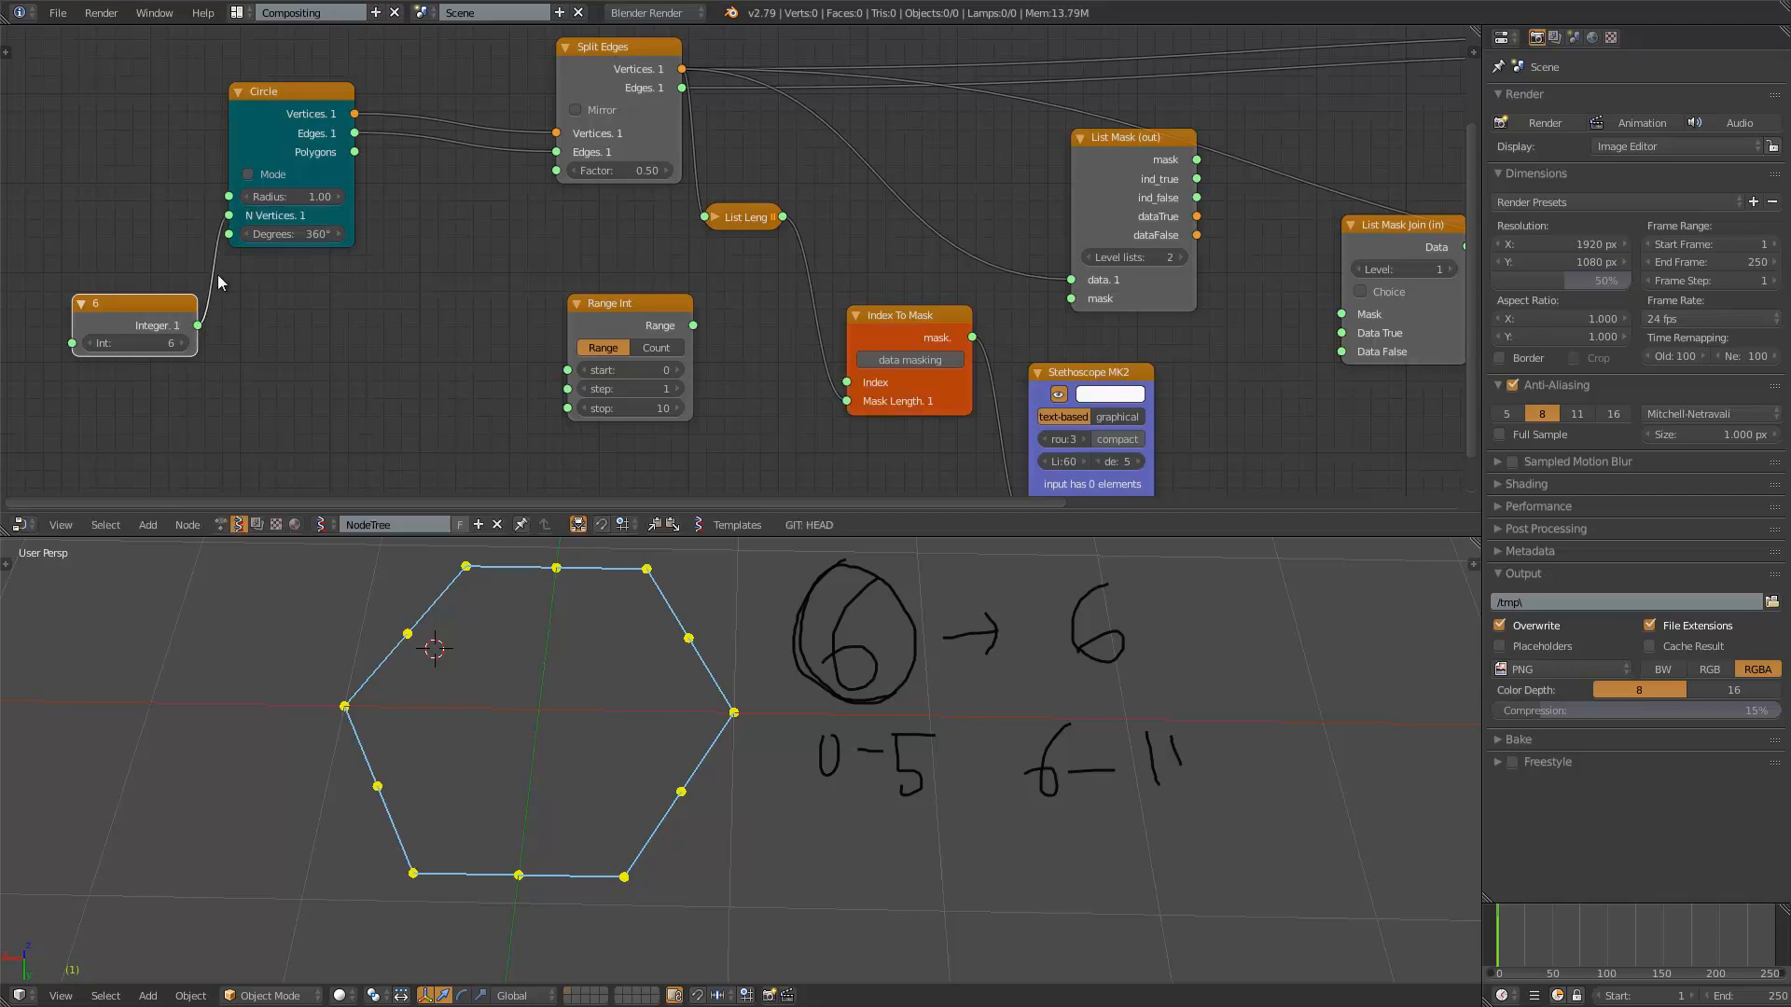
- Connect the Integer node to the Range Int node's stop input and switch Range Int to Count mode
drag(184, 327, 565, 407)
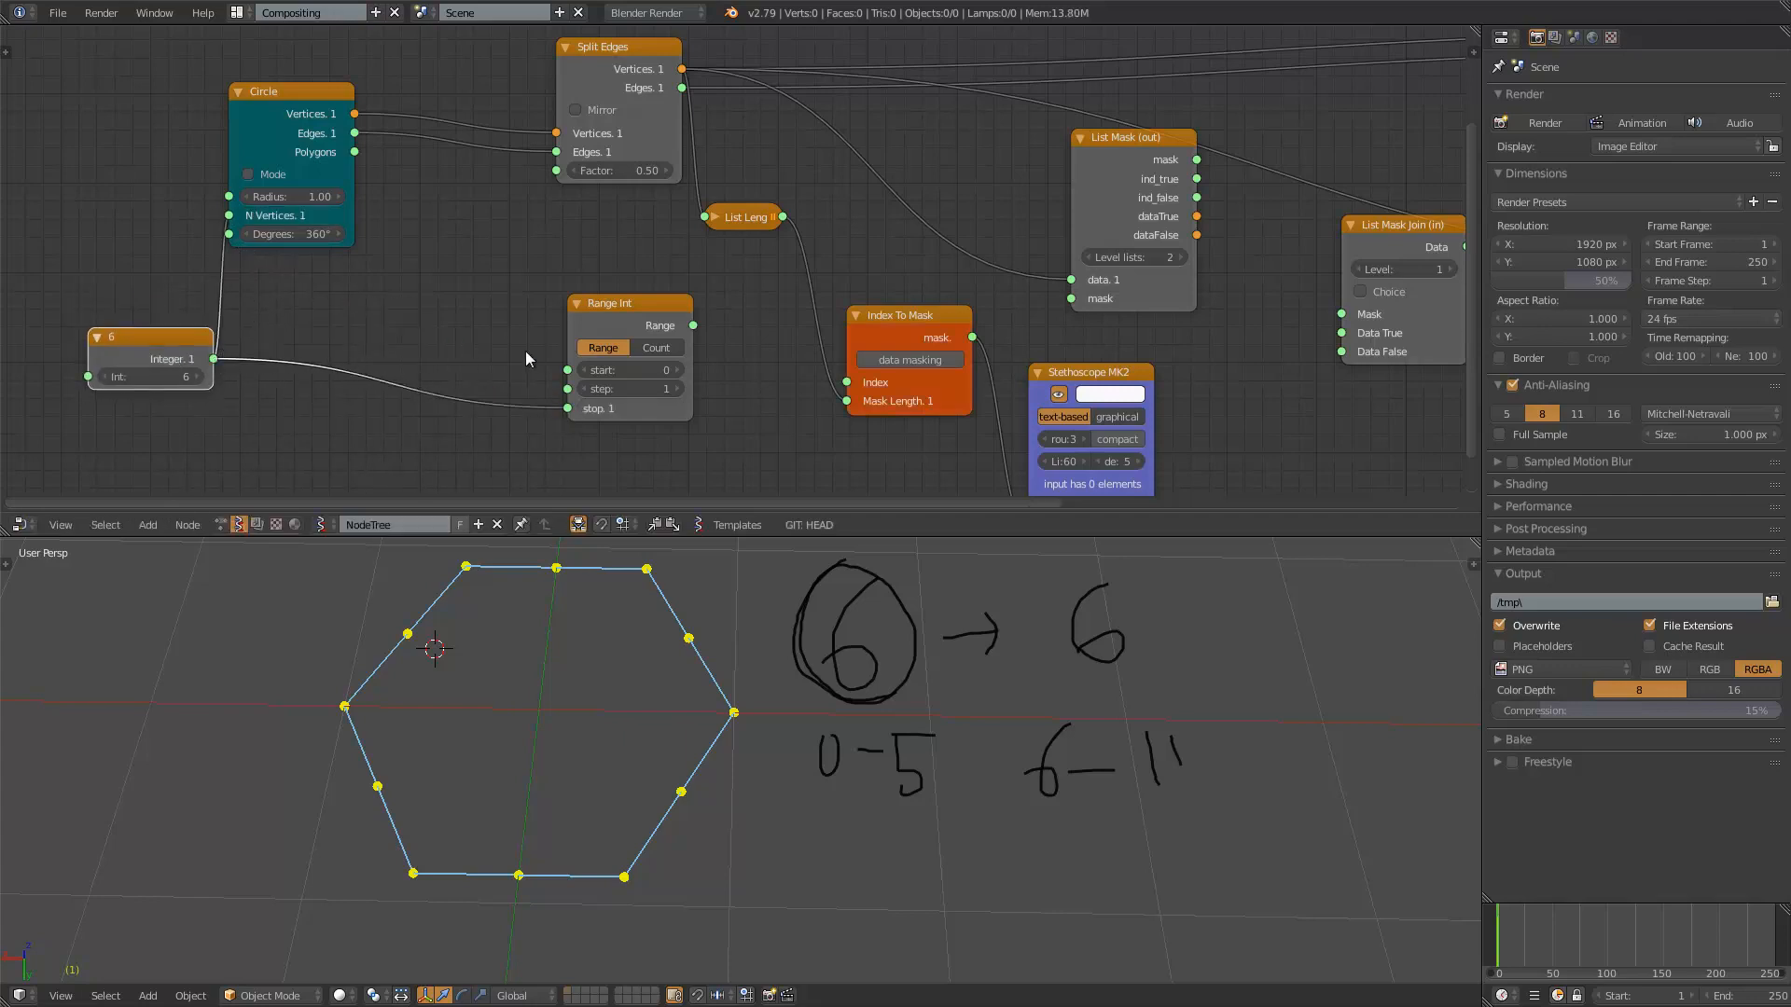
click(631, 326)
click(665, 345)
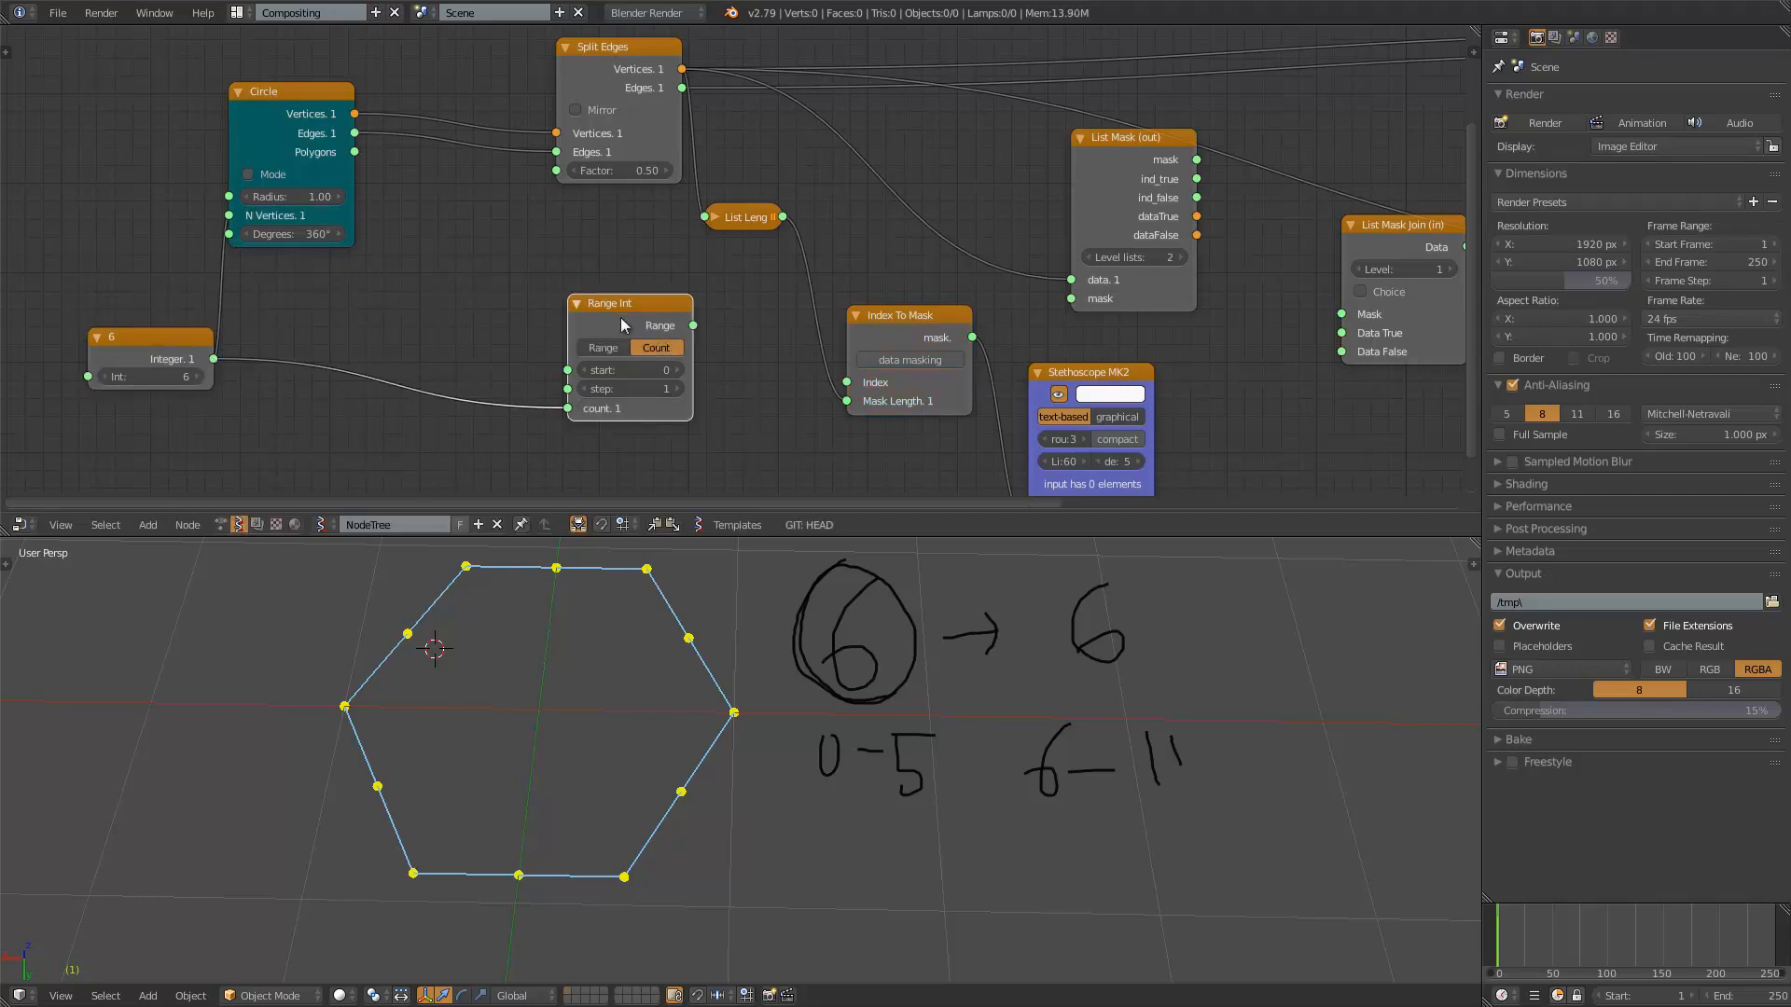
- Move the Range Int node toward the Integer node and attach a duplicate Stethoscope MK2 to its Range output
drag(642, 313, 443, 294)
middle_drag(1009, 370, 1029, 300)
click(1107, 298)
key(shift+d)
click(643, 221)
drag(514, 235, 587, 380)
scroll(606, 367, up, 1)
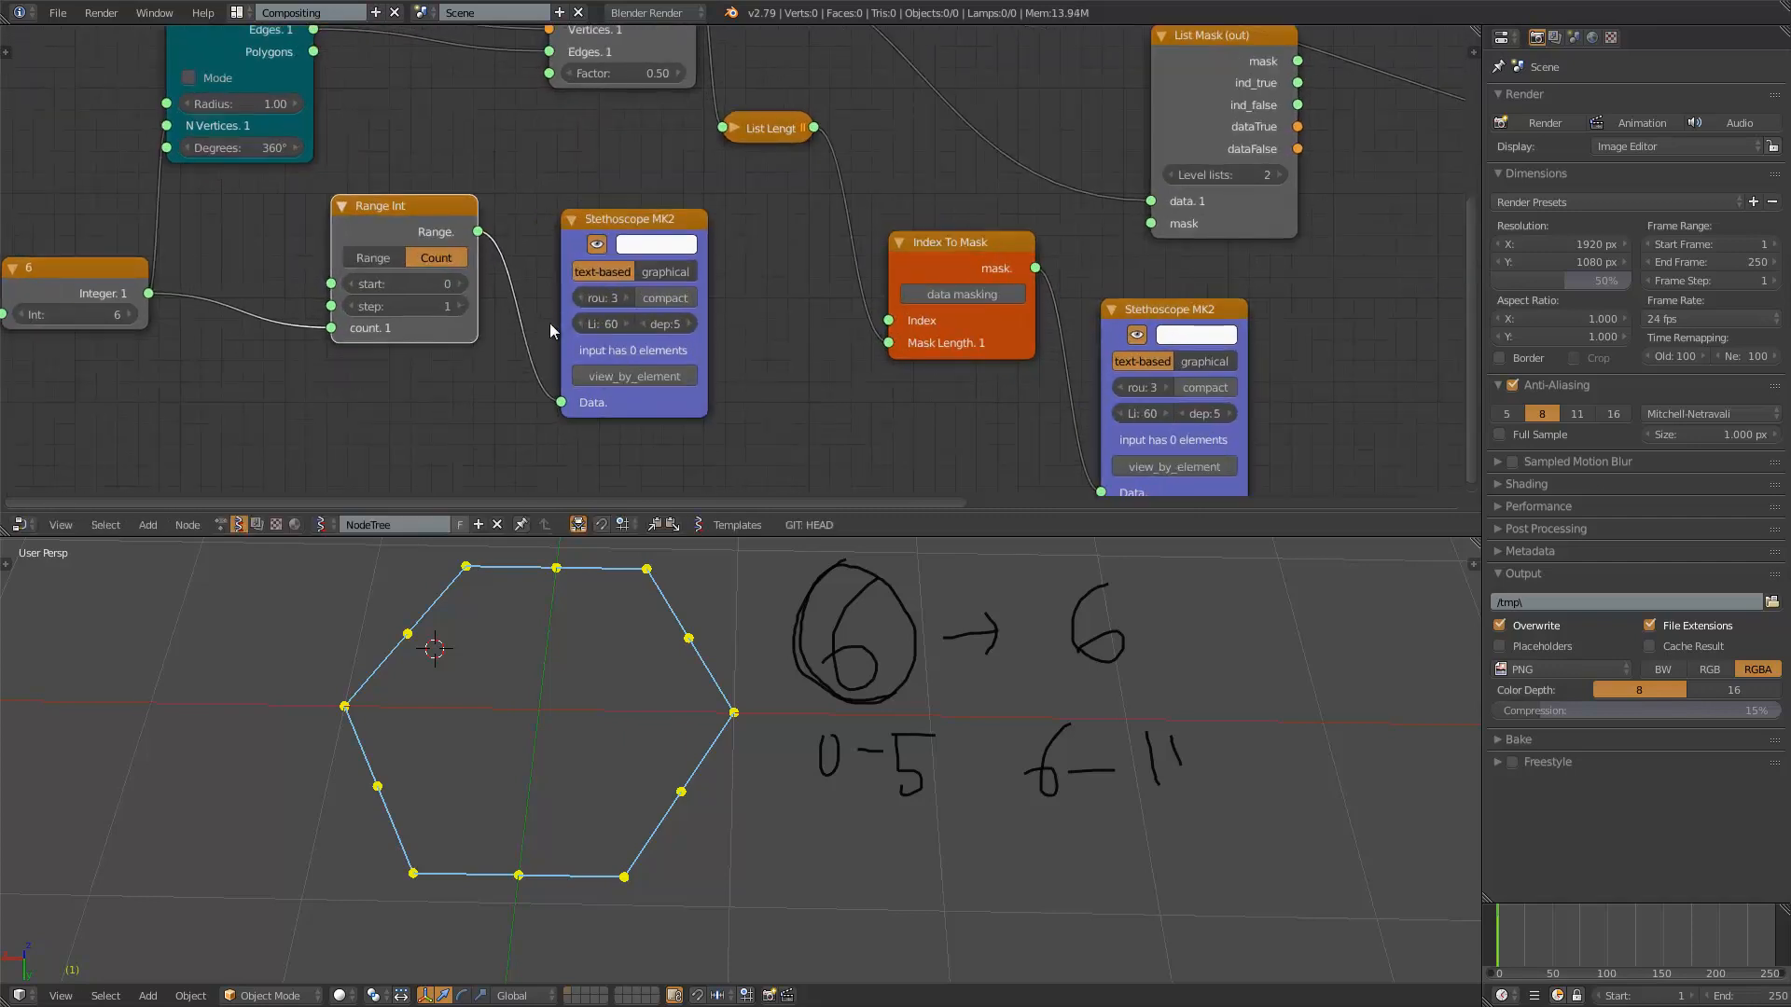
- Connect the Range Int output to the Index input of the Index To Mask node
scroll(458, 333, up, 1)
drag(498, 231, 910, 320)
scroll(932, 335, down, 1)
middle_drag(933, 336, 800, 361)
middle_drag(593, 250, 513, 254)
scroll(695, 242, up, 3)
scroll(516, 253, up, 1)
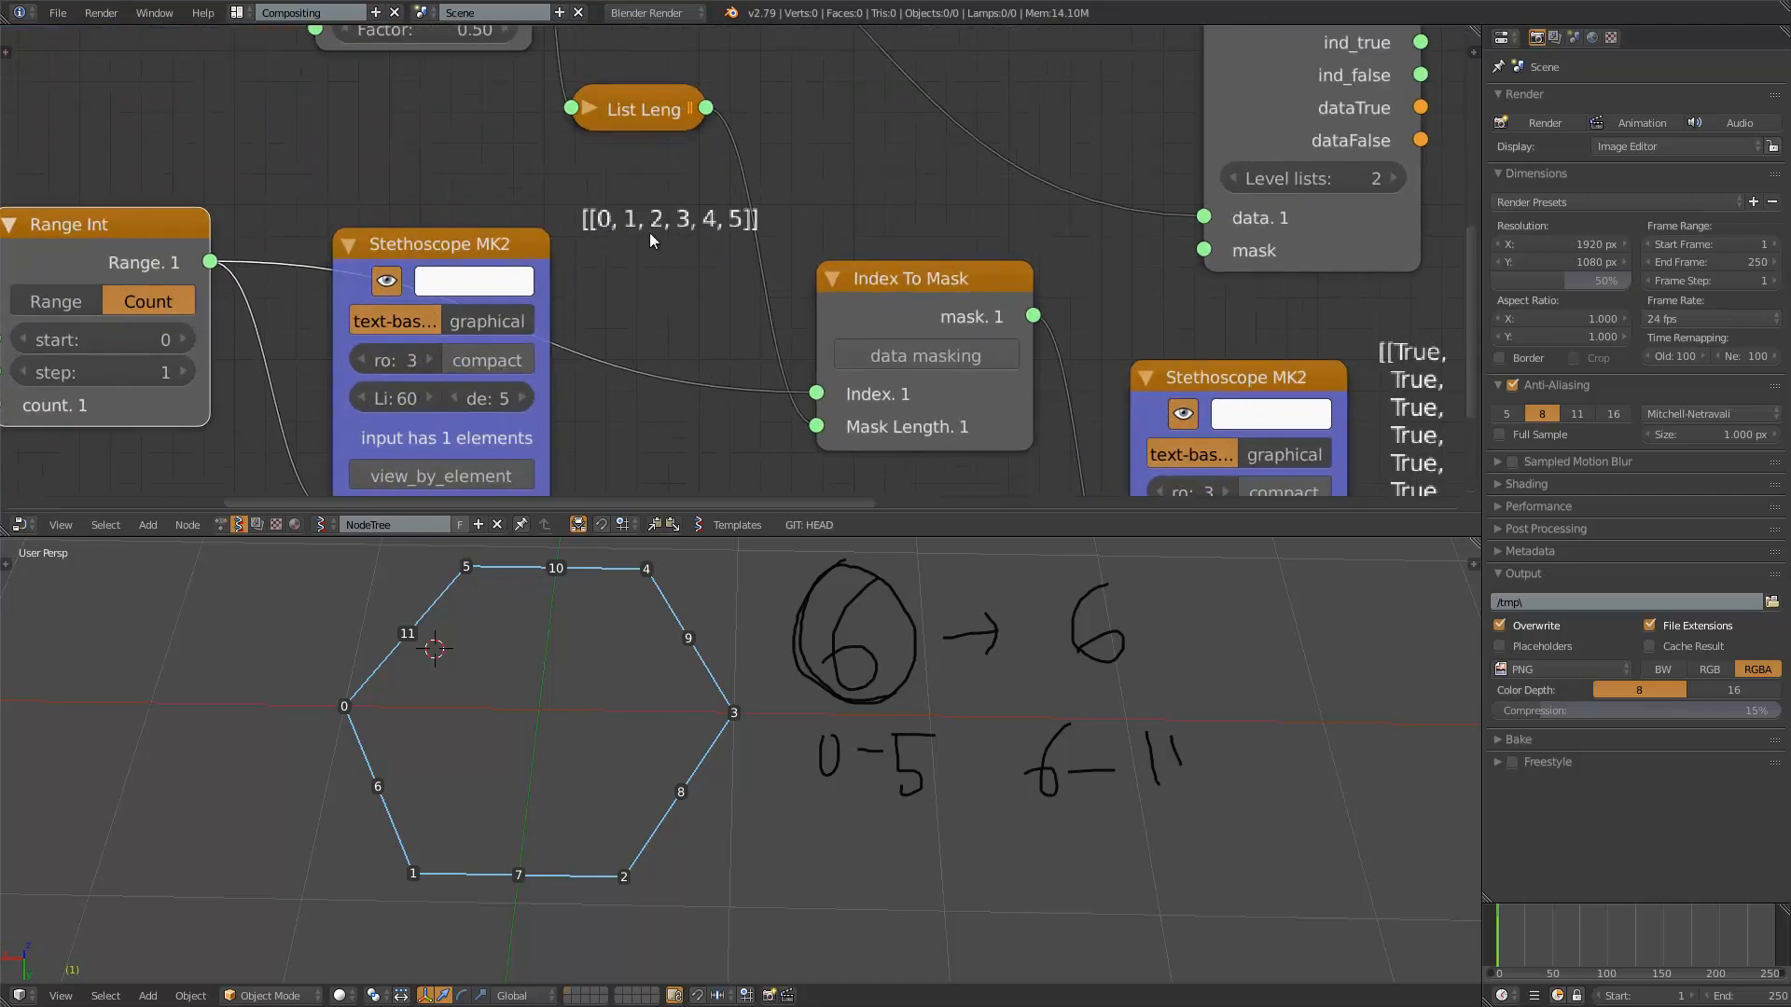
- Test the generated index list by raising the Integer node's value two steps and lowering it back to 6
middle_drag(403, 192, 619, 261)
scroll(619, 261, down, 6)
drag(327, 80, 321, 73)
drag(231, 339, 155, 307)
click(145, 351)
click(144, 351)
click(47, 351)
click(47, 352)
- Connect the mask, dataTrue and dataFalse outputs of List Mask (out) to the matching inputs of List Mask Join (in)
middle_drag(587, 377, 474, 332)
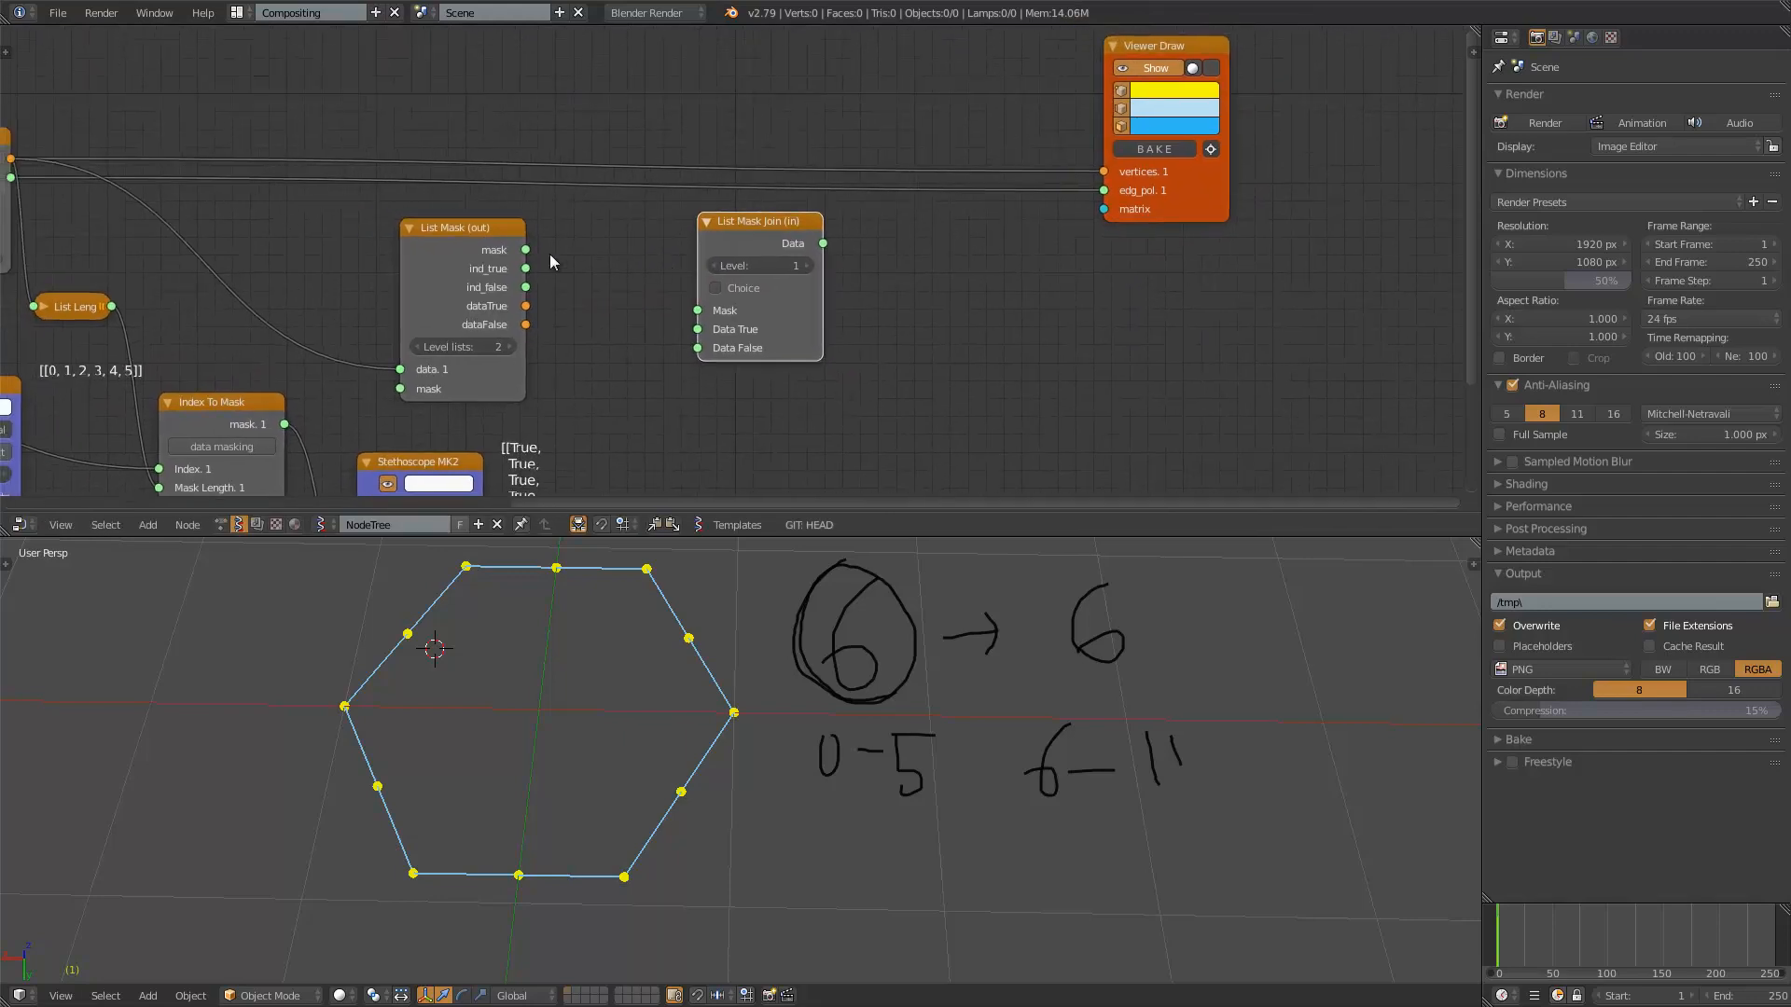
middle_drag(591, 260, 651, 254)
drag(539, 241, 555, 221)
drag(811, 213, 879, 212)
drag(604, 222, 842, 306)
drag(603, 278, 826, 321)
drag(607, 299, 947, 316)
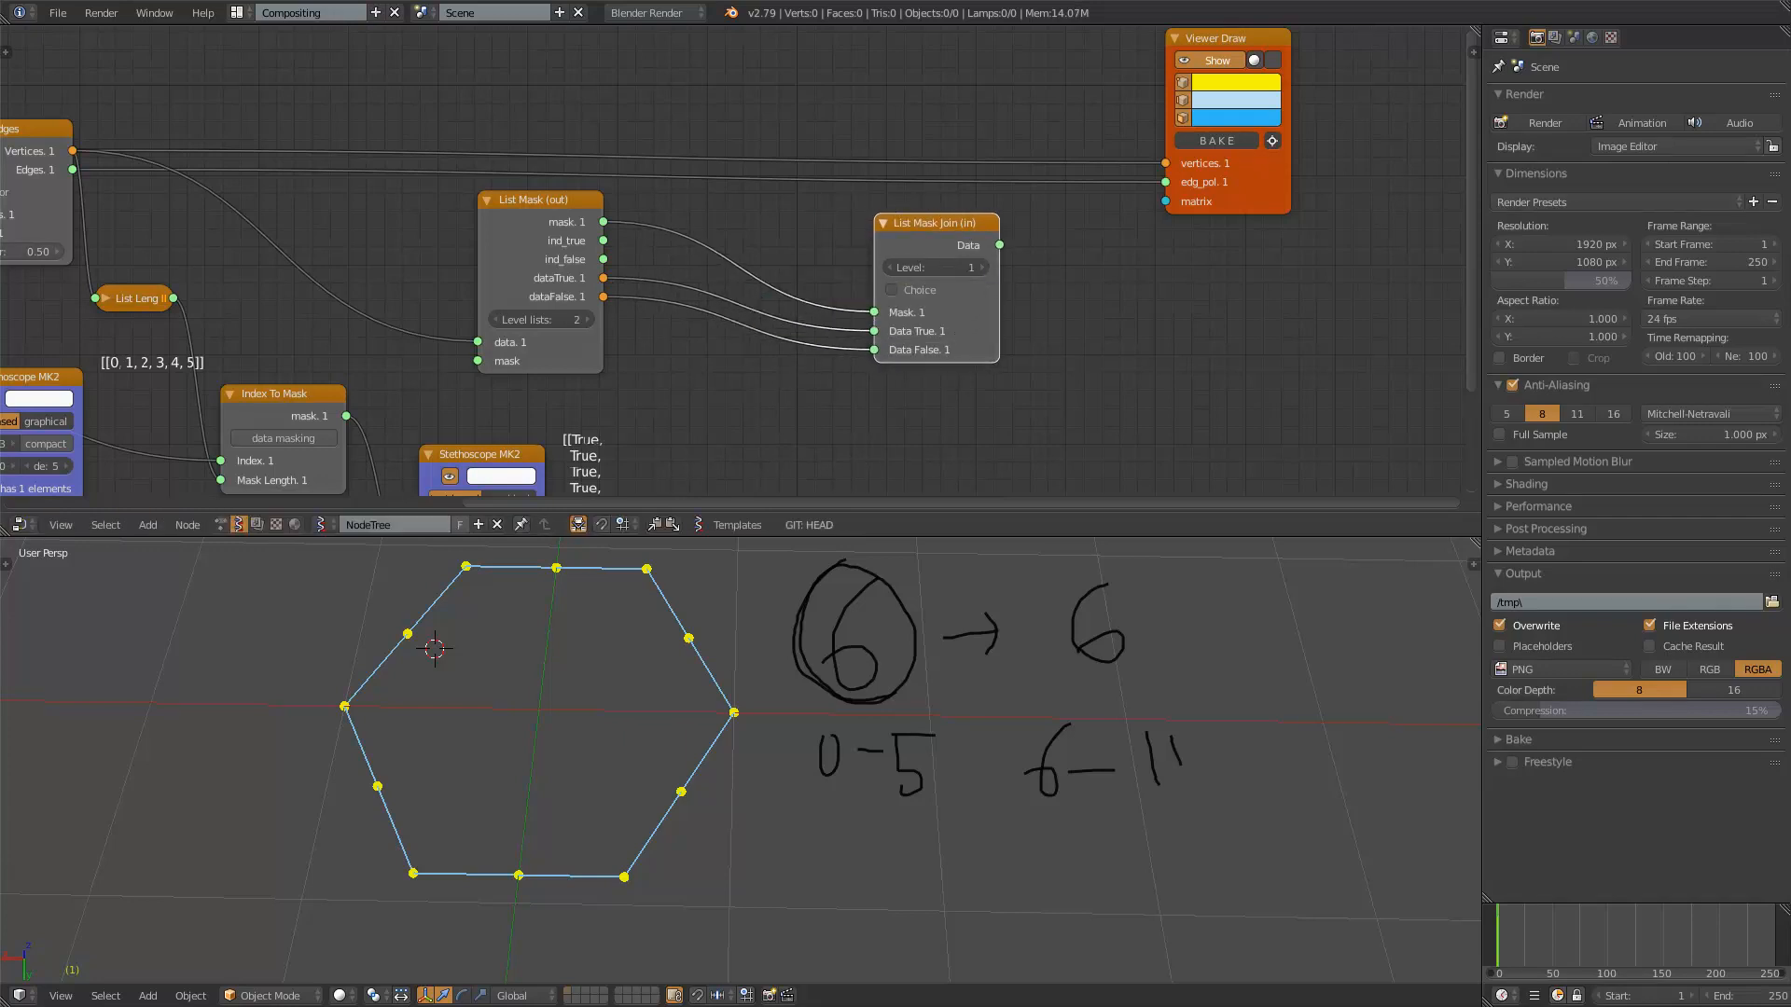
- Set the List Mask Join (in) level to 2 and move the node farther from List Mask (out)
click(982, 267)
drag(973, 252, 1017, 252)
middle_drag(937, 328, 937, 327)
- Route dataTrue through a new Scale node into the Data True input, and connect the join's Data output to Viewer Draw's vertices
drag(652, 248, 838, 420)
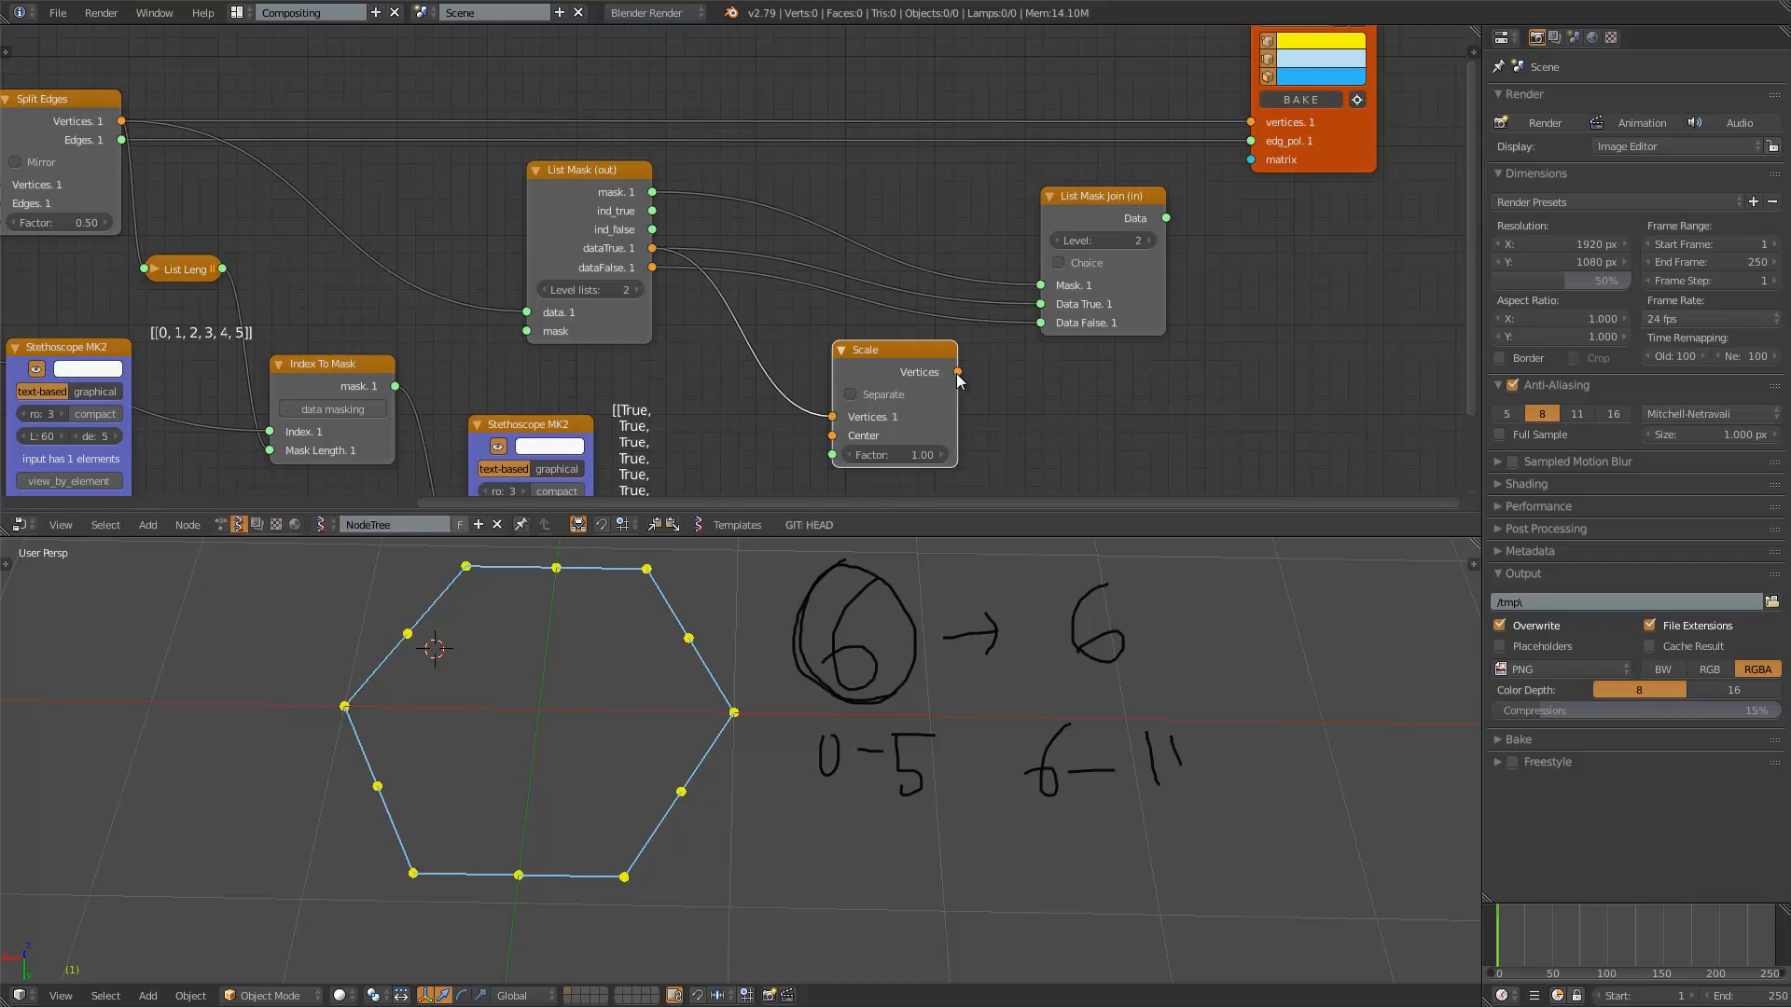
drag(958, 372, 1041, 304)
drag(1126, 213, 1251, 123)
drag(1124, 175, 1134, 170)
- Raise the Scale node's factor above 1.00 to enlarge the vertices coming from dataTrue
middle_drag(1044, 392, 1099, 353)
scroll(785, 803, down, 2)
drag(951, 416, 760, 431)
drag(956, 410, 766, 392)
- Increase the Integer node's value to about 12 to test the setup with more circle vertices
middle_drag(236, 446, 491, 395)
scroll(218, 254, down, 3)
drag(49, 306, 353, 322)
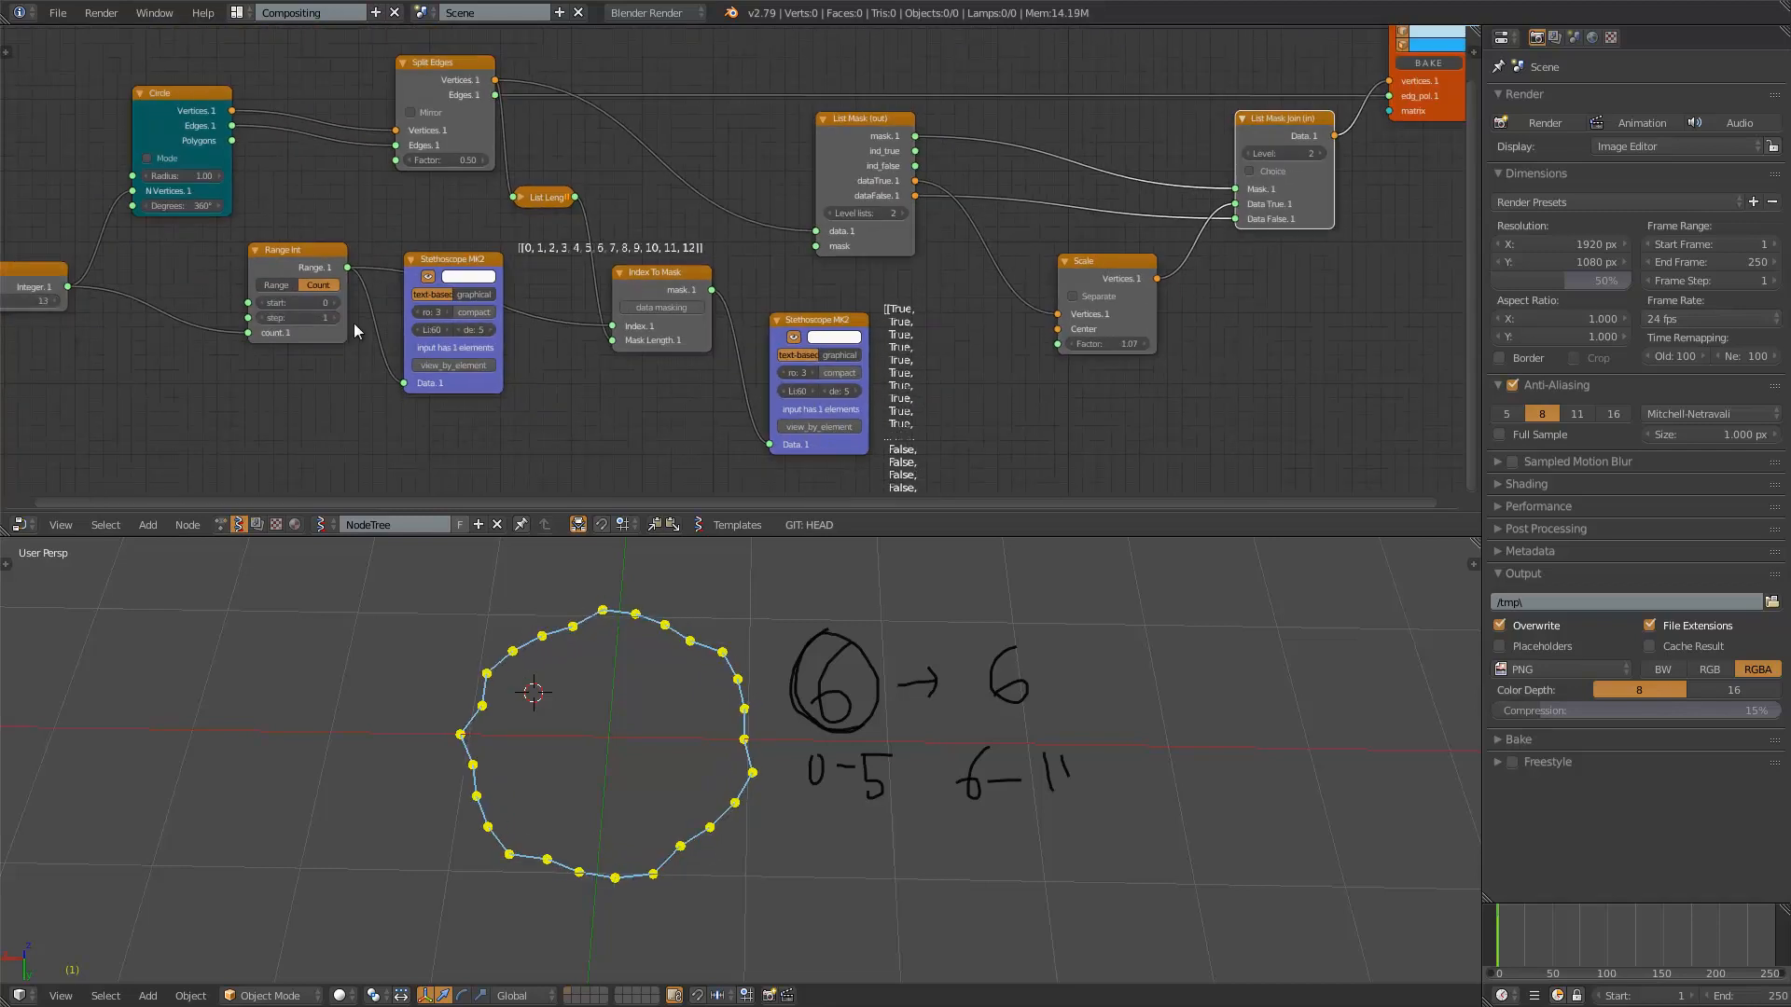
- Set the Integer node's value to 3 and check the resulting mask list
scroll(352, 323, up, 1)
middle_drag(252, 317, 333, 306)
double_click(75, 289)
text(3)
key(Return)
scroll(1224, 302, up, 1)
middle_drag(1223, 303, 941, 367)
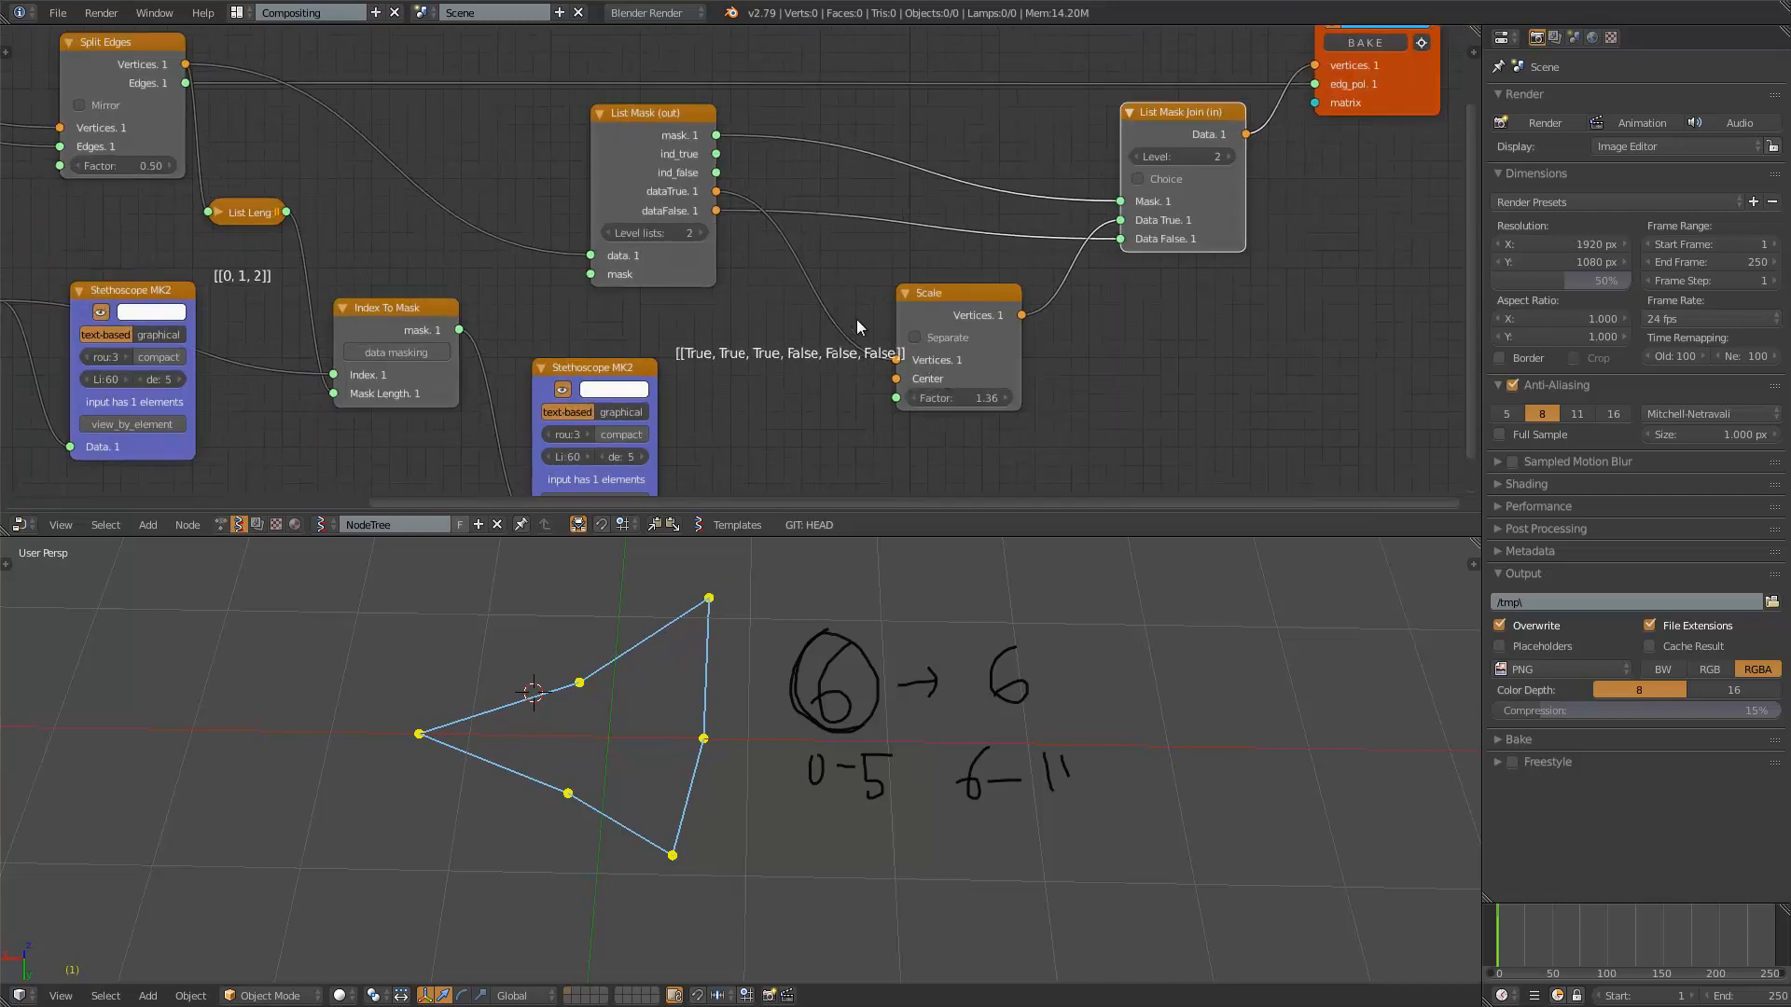